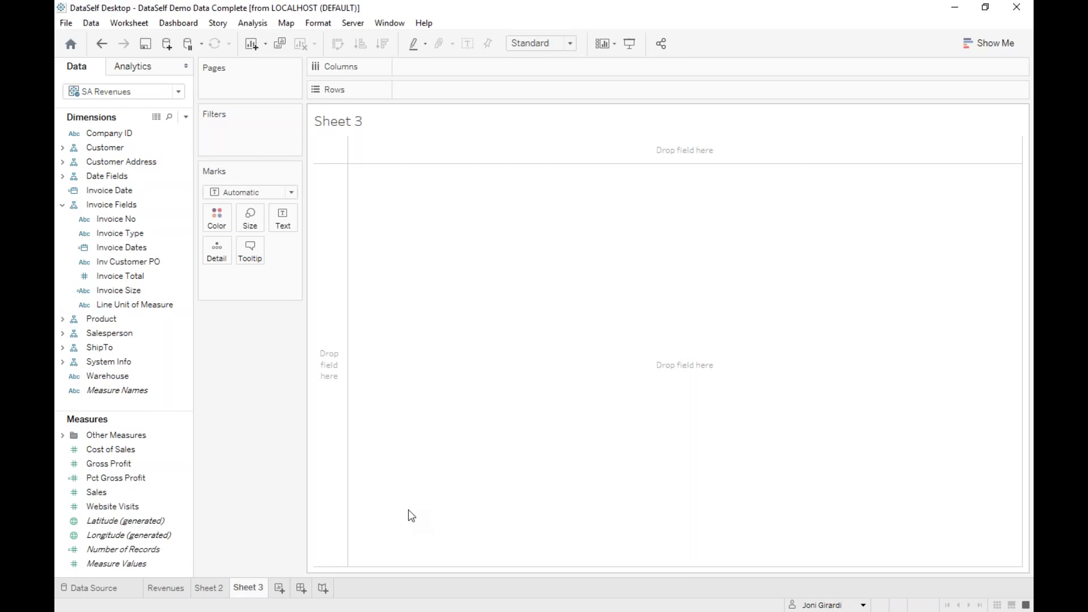
Step: Plot Sales over Invoice Date as a line, using the continuous Month level such as May 2015
{"action": "left_click", "coordinate": [107, 494]}
{"action": "double_click", "coordinate": [107, 495]}
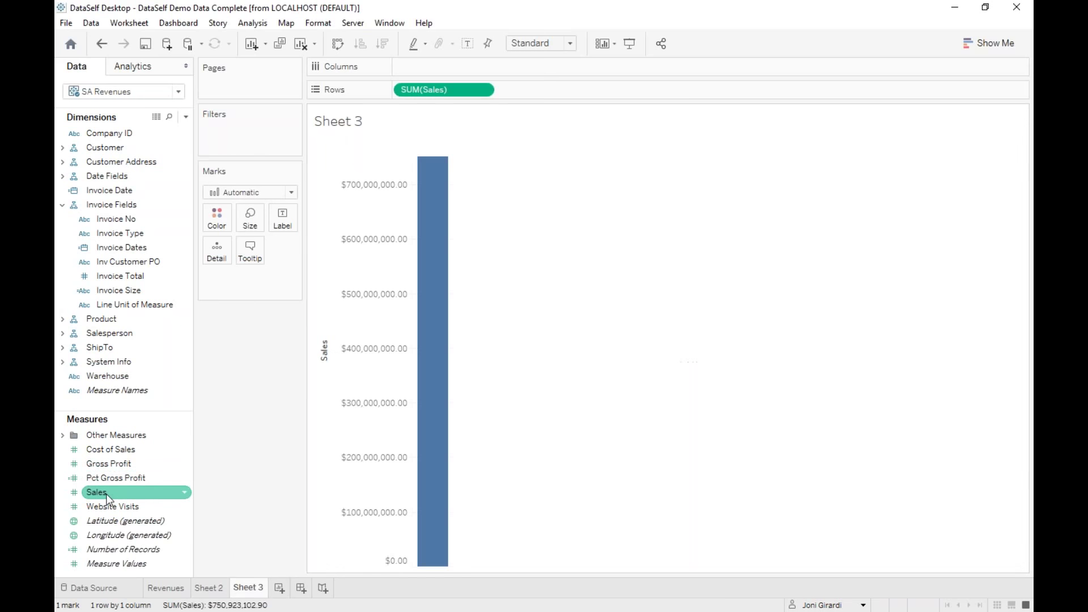
{"action": "double_click", "coordinate": [130, 192]}
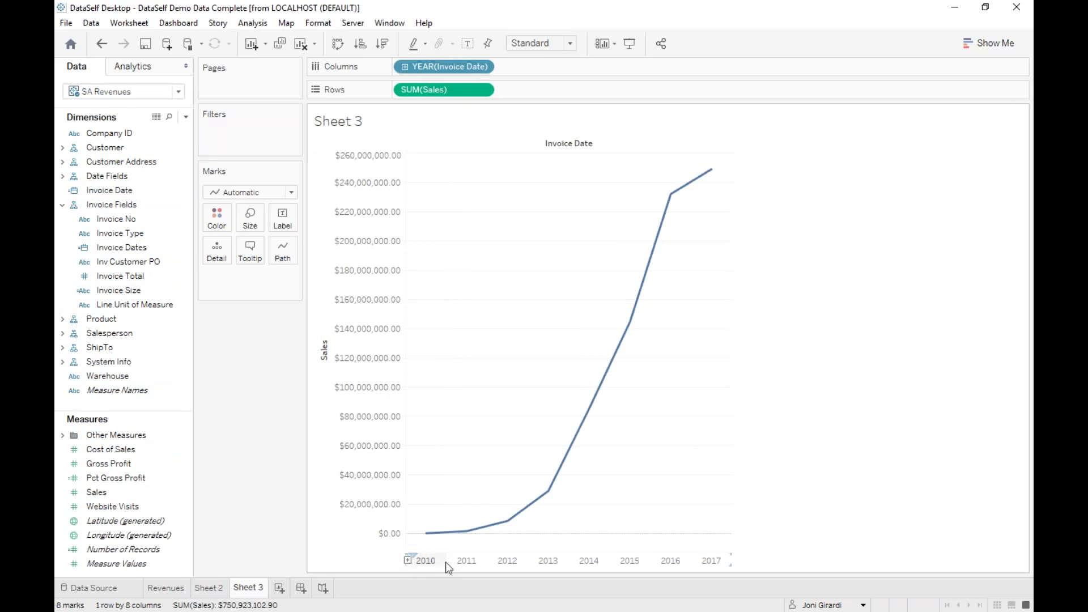
{"action": "left_click", "coordinate": [483, 68]}
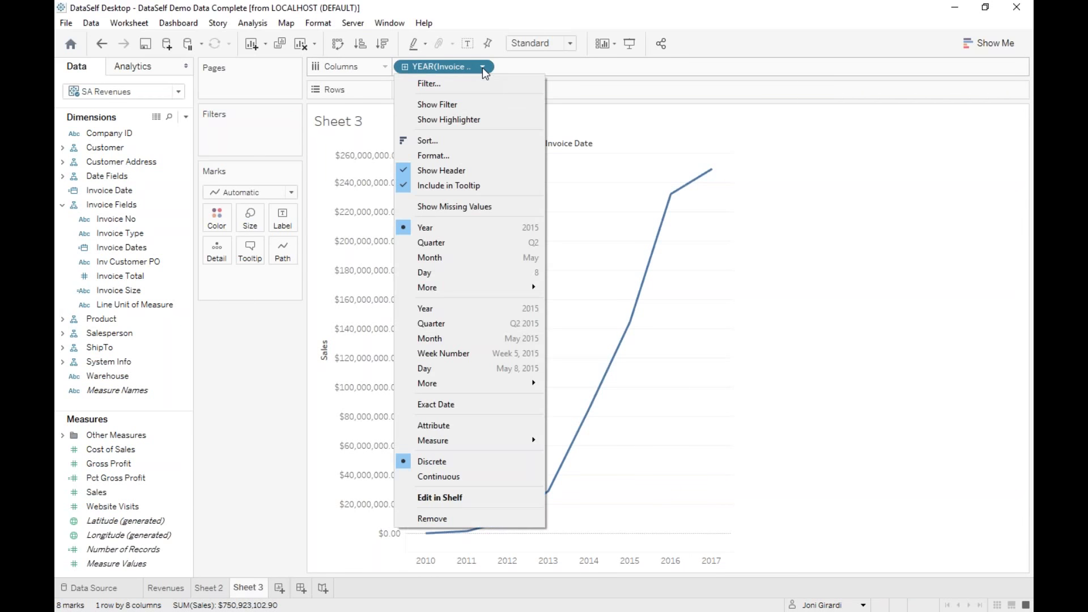
{"action": "left_click", "coordinate": [485, 343]}
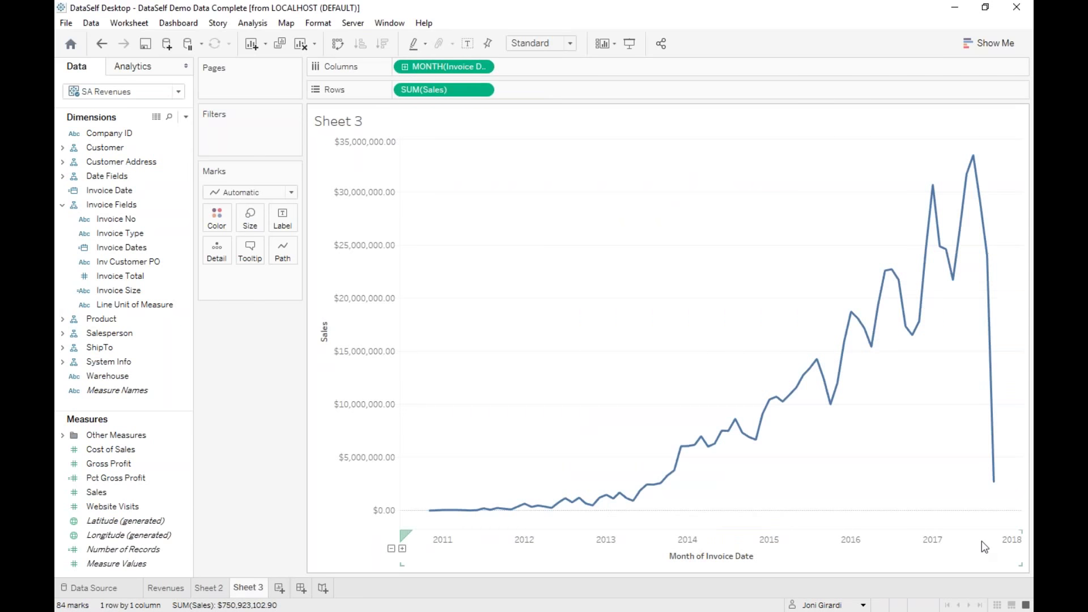
Step: Add Website Visits to the rows ahead of Sales and display it as bars
{"action": "left_click", "coordinate": [135, 505]}
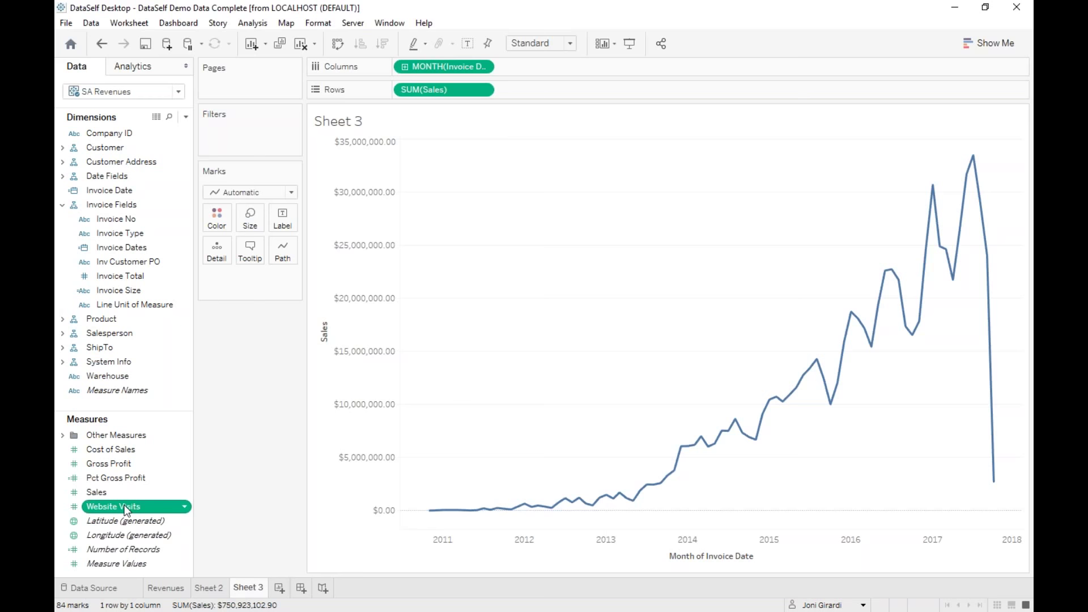
{"action": "left_click_drag", "start_coordinate": [116, 507], "coordinate": [391, 91]}
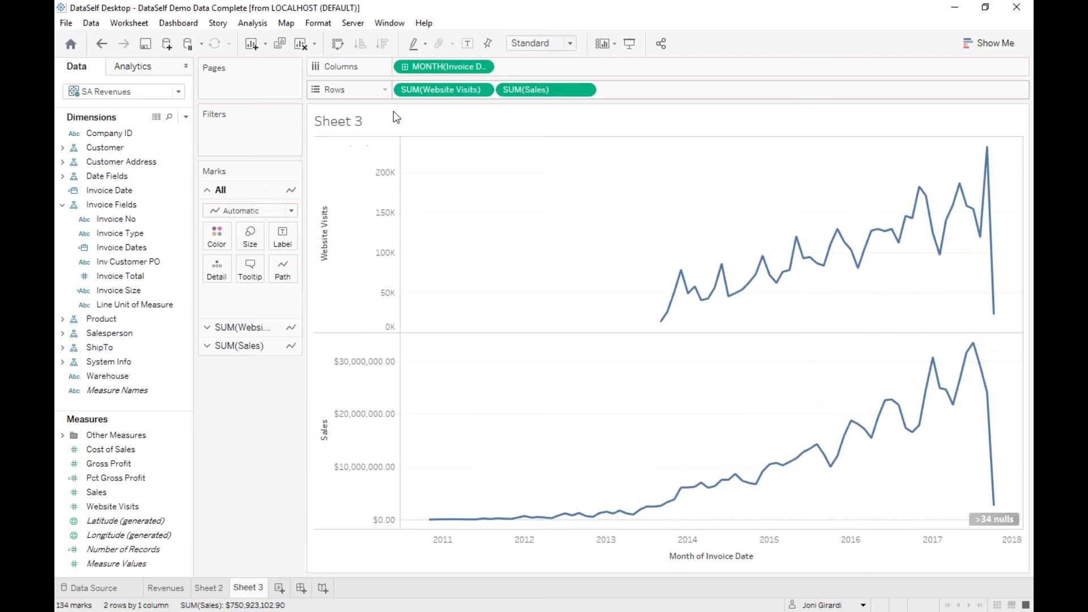
{"action": "left_click", "coordinate": [360, 258]}
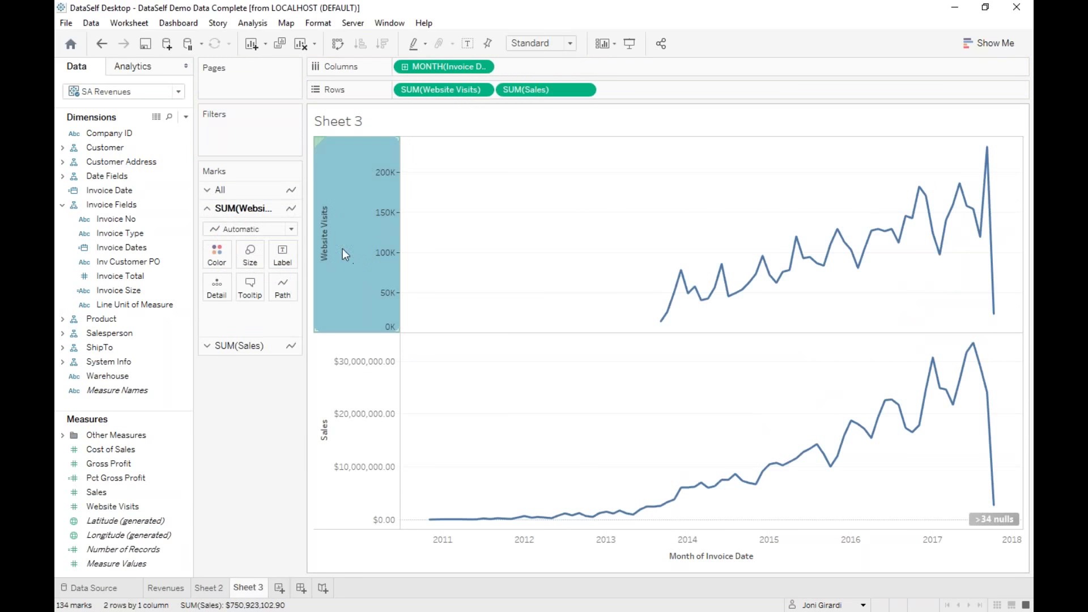
{"action": "left_click", "coordinate": [293, 229]}
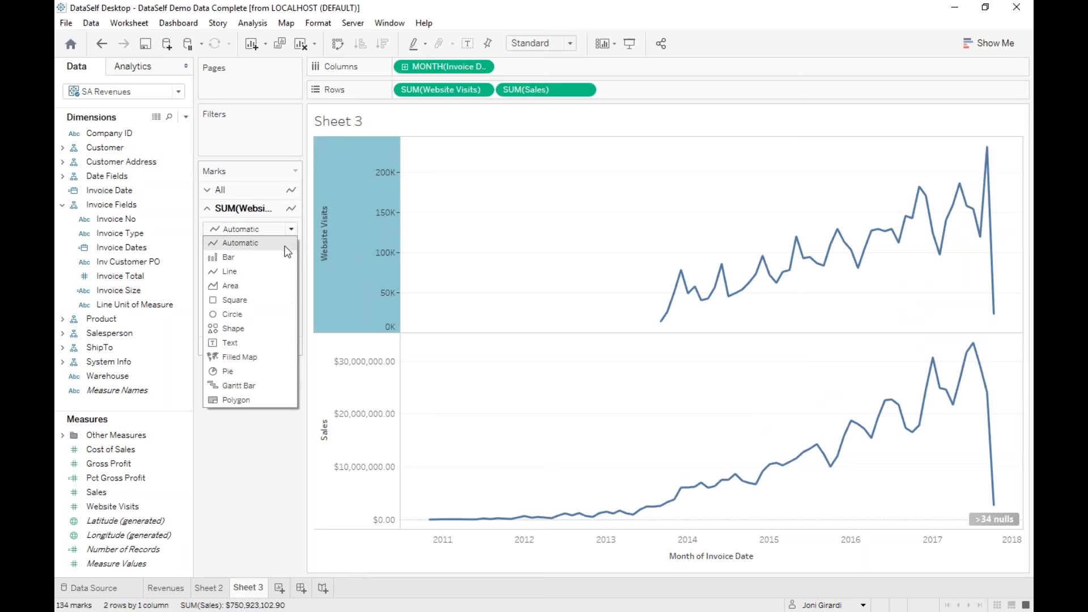
{"action": "left_click", "coordinate": [229, 256]}
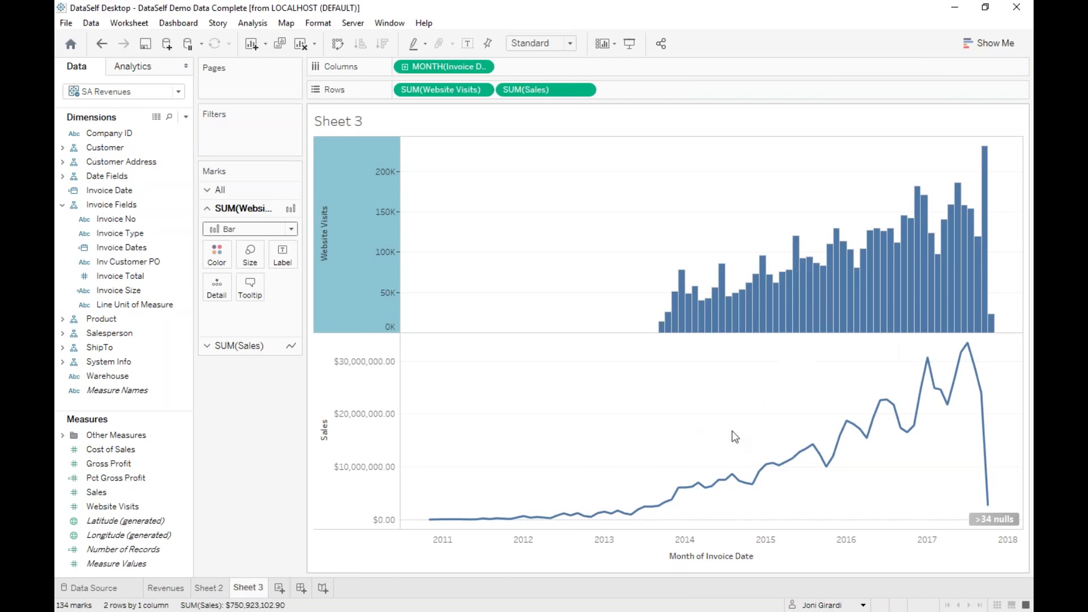
Step: Combine Sales with Website Visits in one chart as a dual axis
{"action": "left_click", "coordinate": [584, 91]}
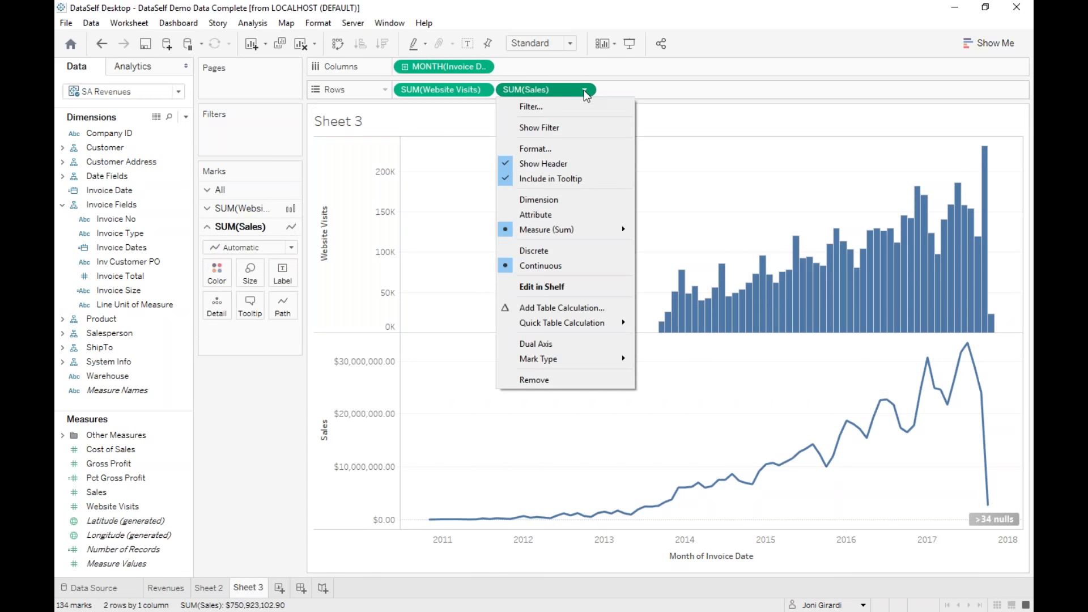
{"action": "left_click", "coordinate": [581, 342]}
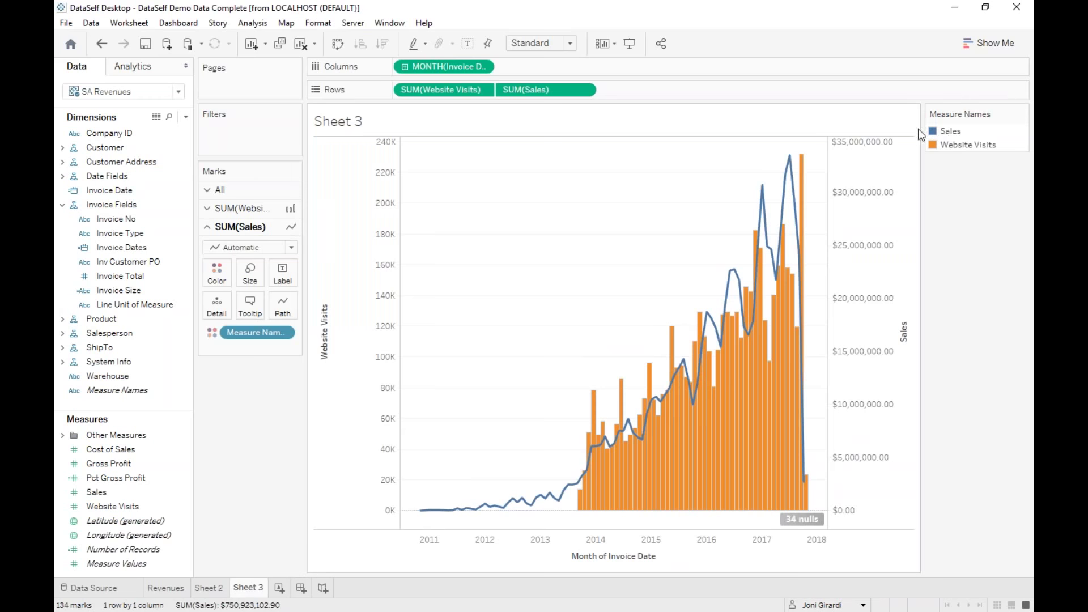
{"action": "mouse_move", "coordinate": [782, 233]}
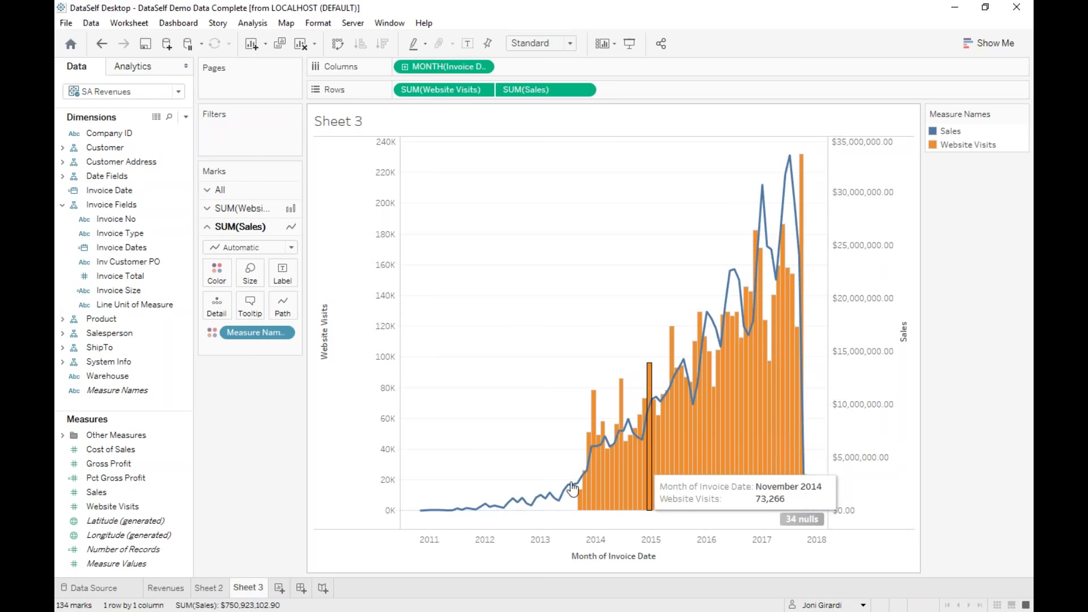
Step: Create a new worksheet with a symbol map of Cst State, Invoice Size and Sales
{"action": "left_click", "coordinate": [279, 588]}
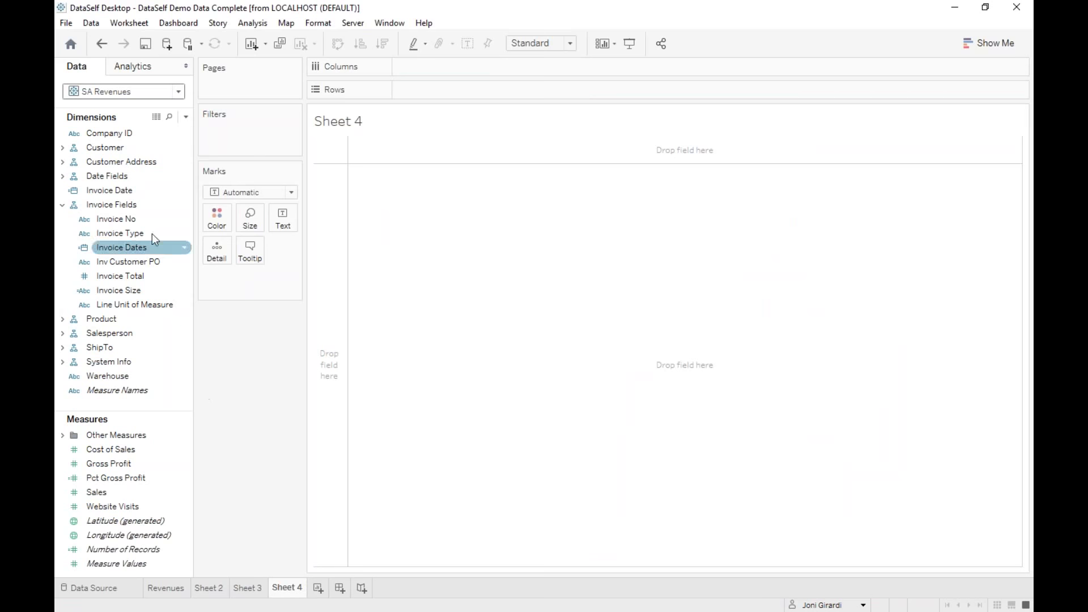
{"action": "left_click", "coordinate": [63, 162]}
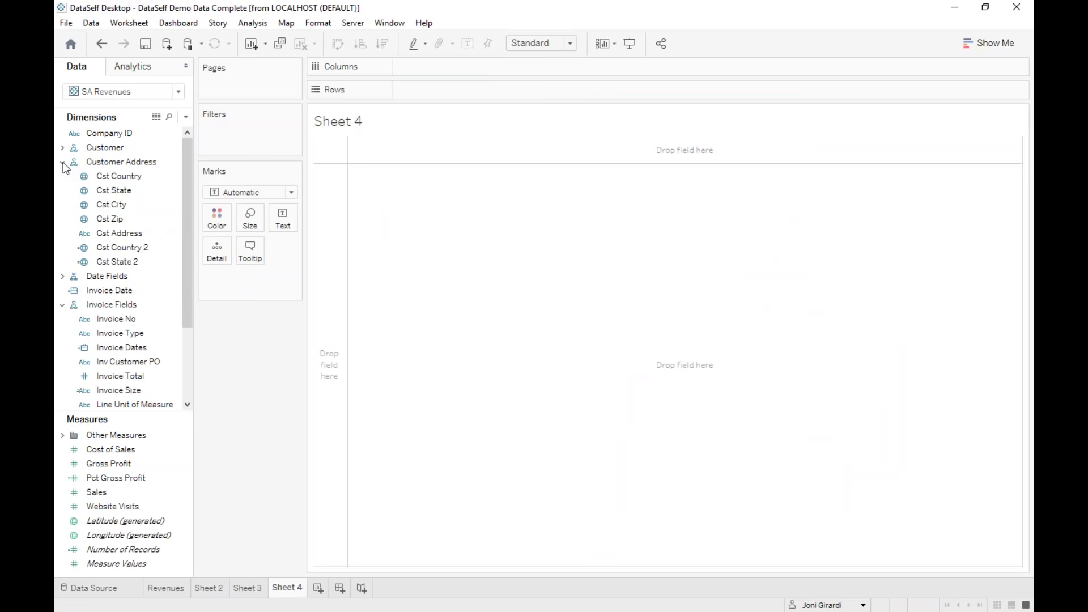
{"action": "left_click", "coordinate": [120, 191]}
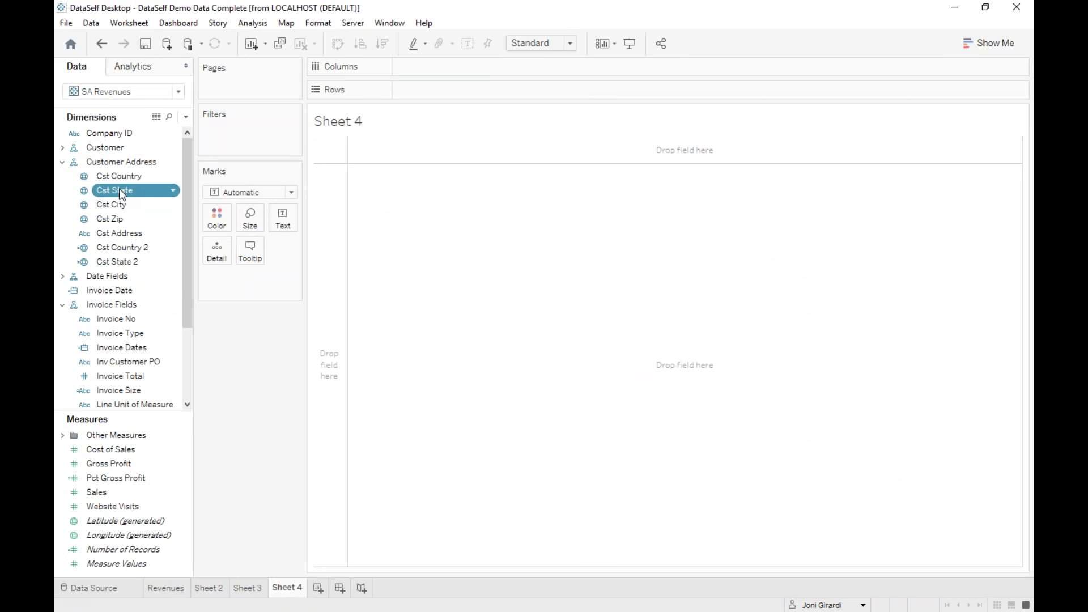
{"action": "left_click", "coordinate": [120, 390], "text": "ctrl"}
{"action": "left_click", "coordinate": [111, 492], "text": "ctrl"}
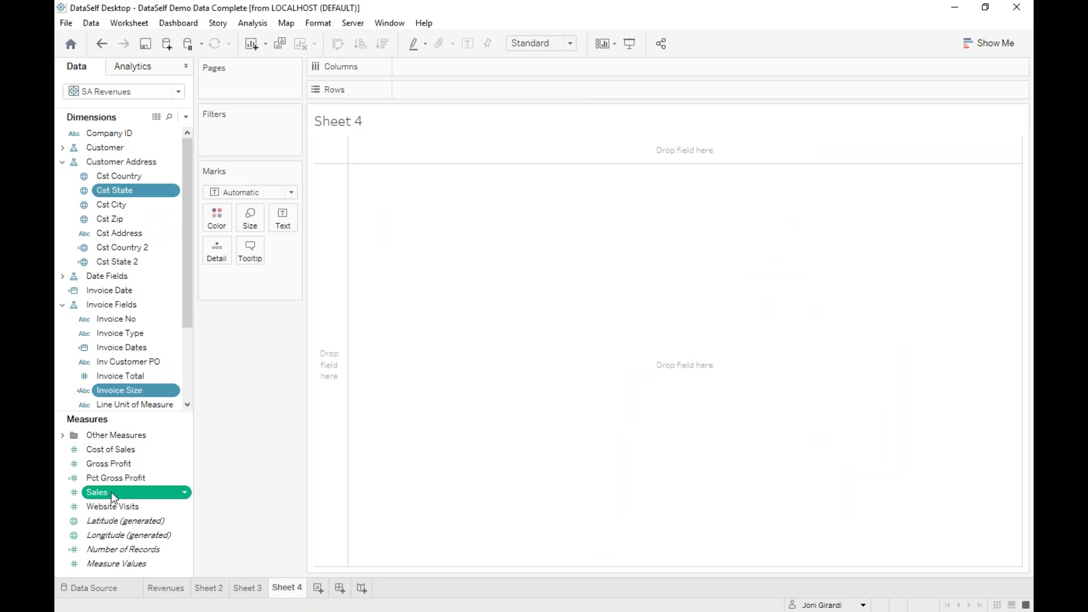
{"action": "left_click", "coordinate": [972, 46]}
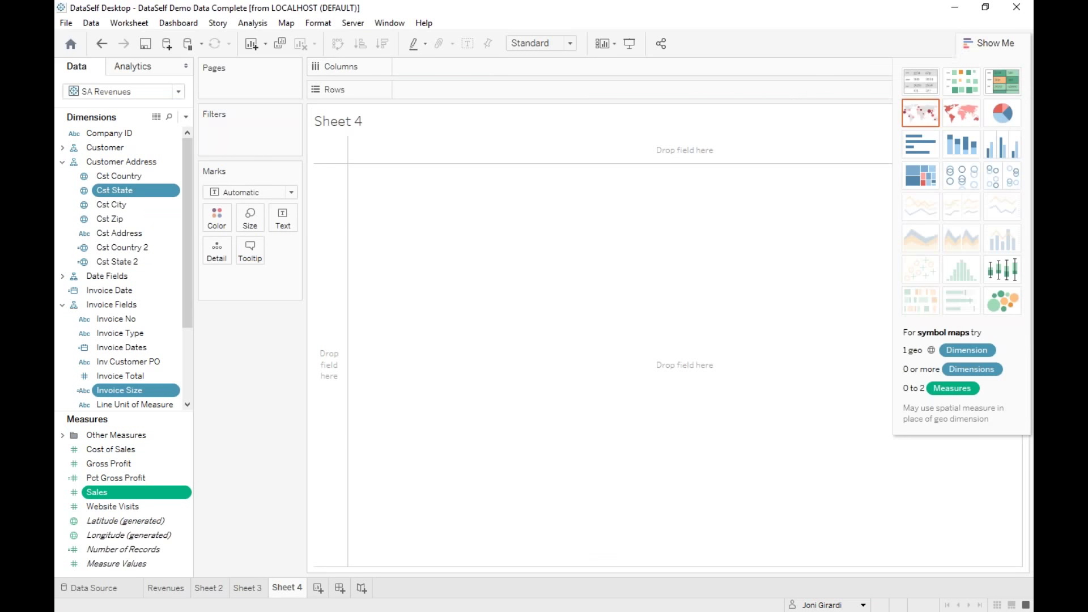
{"action": "left_click", "coordinate": [922, 118]}
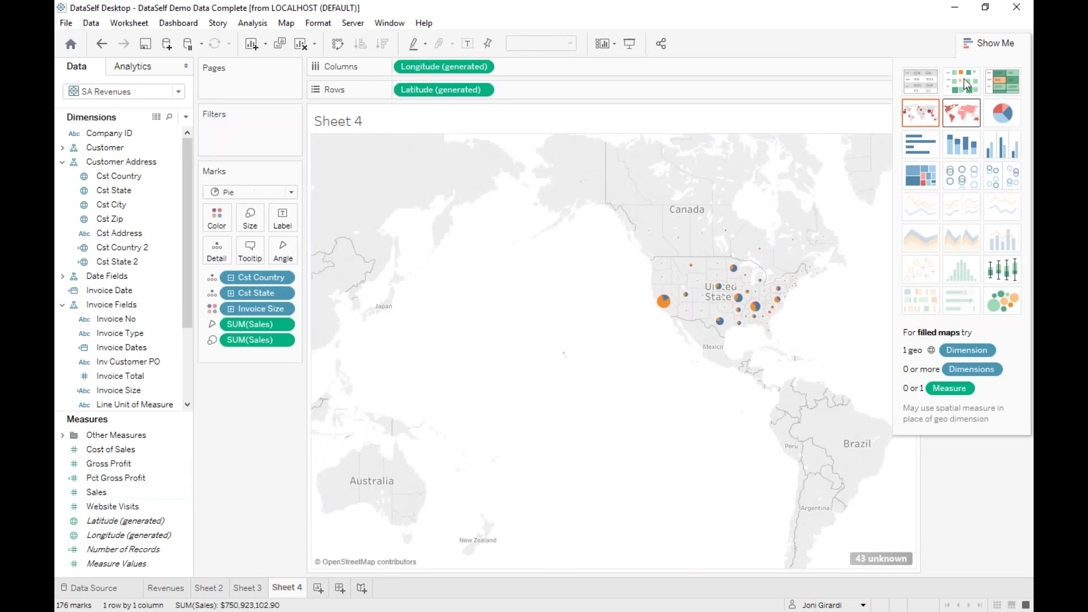
{"action": "left_click", "coordinate": [989, 44]}
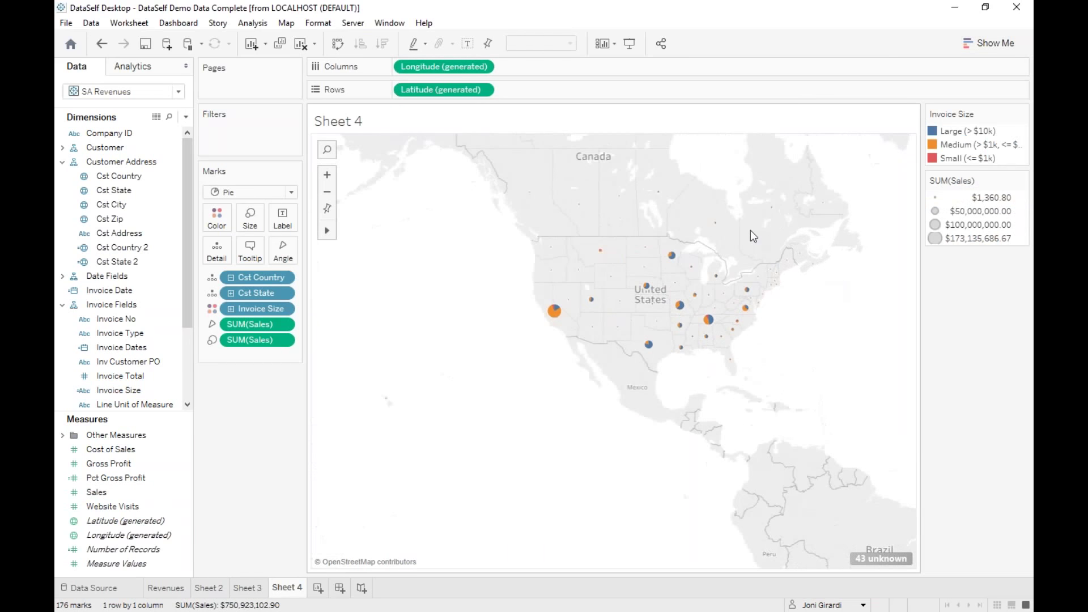
Step: Enlarge the pie marks on the map of the United States
{"action": "scroll", "coordinate": [750, 230], "scroll_direction": "up", "scroll_amount": 1}
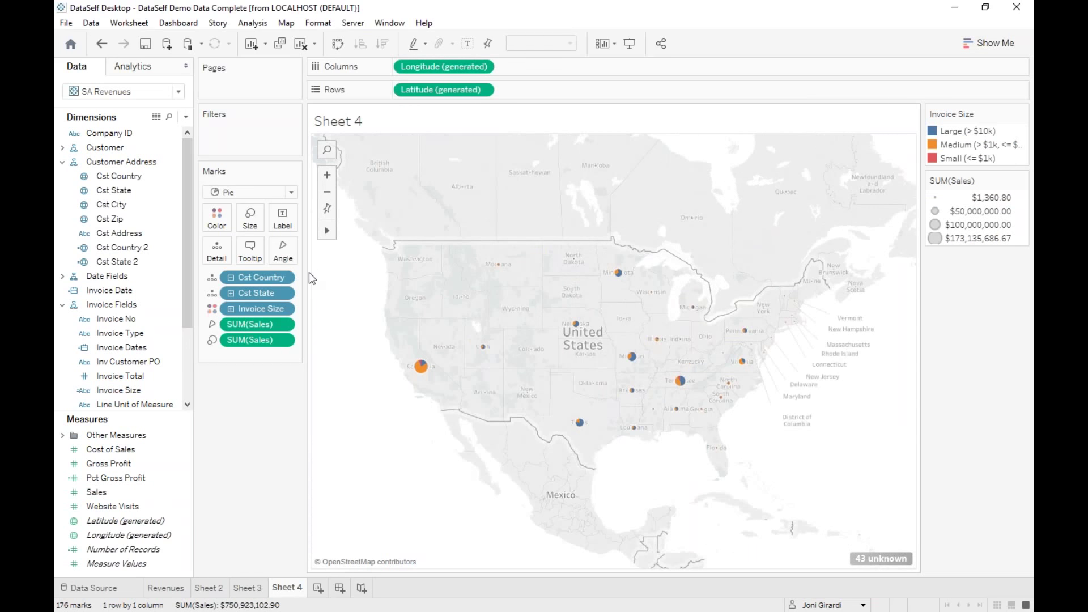
{"action": "left_click", "coordinate": [251, 220]}
{"action": "left_click_drag", "start_coordinate": [276, 251], "coordinate": [296, 249]}
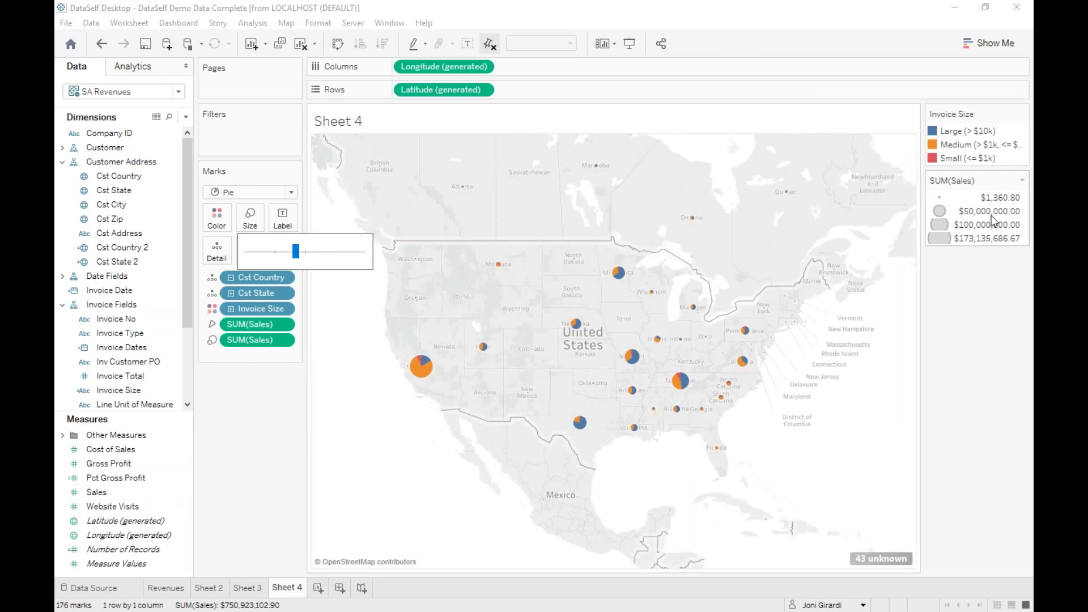
Step: Highlight the Large, Medium and Small invoice sizes on the map one at a time, and clear the highlight
{"action": "left_click", "coordinate": [950, 134]}
{"action": "left_click", "coordinate": [953, 145]}
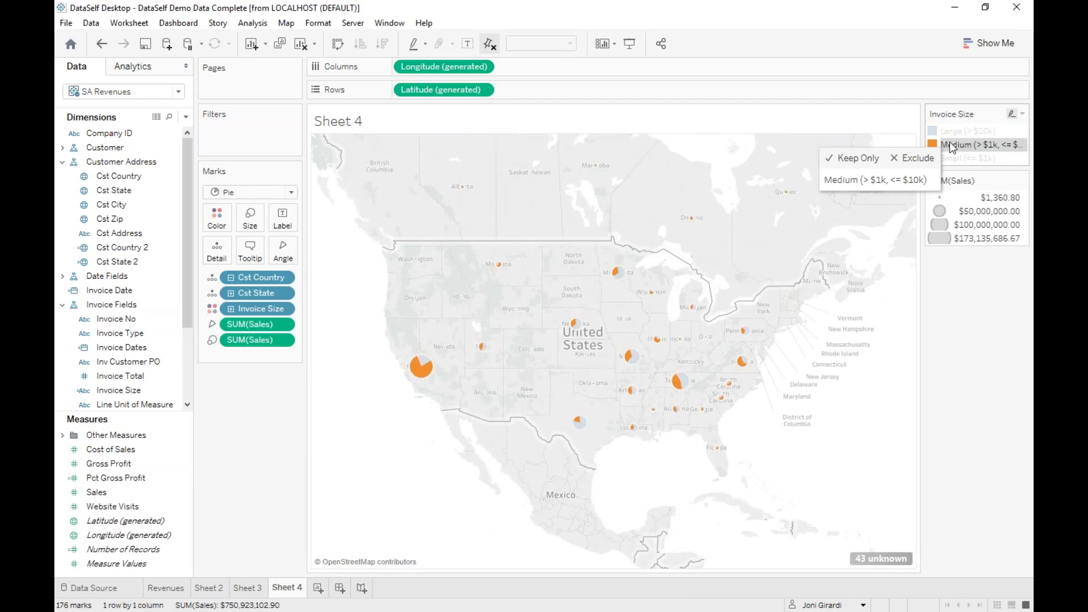
{"action": "left_click", "coordinate": [955, 160]}
{"action": "left_click", "coordinate": [954, 160]}
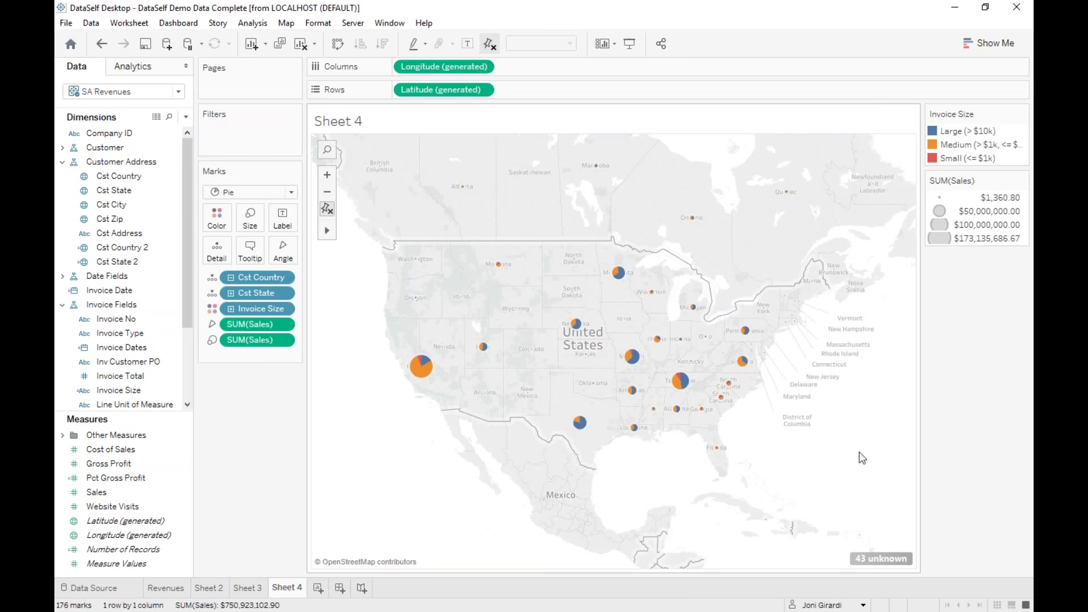
Step: Create a new dashboard with the Sheet 4 map above the Sheet 3 chart
{"action": "left_click", "coordinate": [341, 589]}
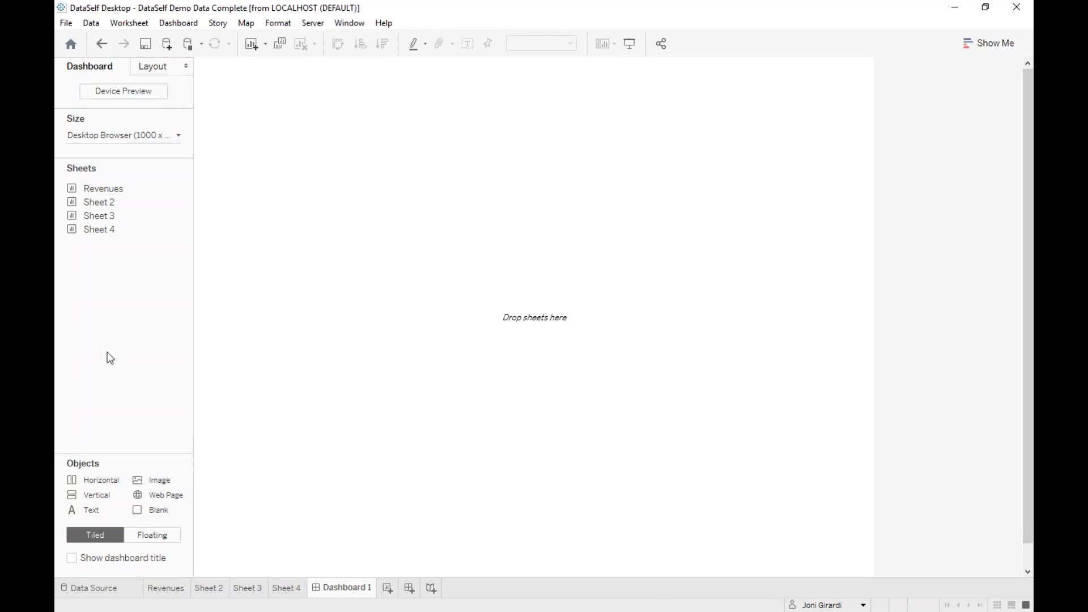
{"action": "mouse_move", "coordinate": [113, 238]}
{"action": "left_click_drag", "start_coordinate": [114, 238], "coordinate": [383, 240]}
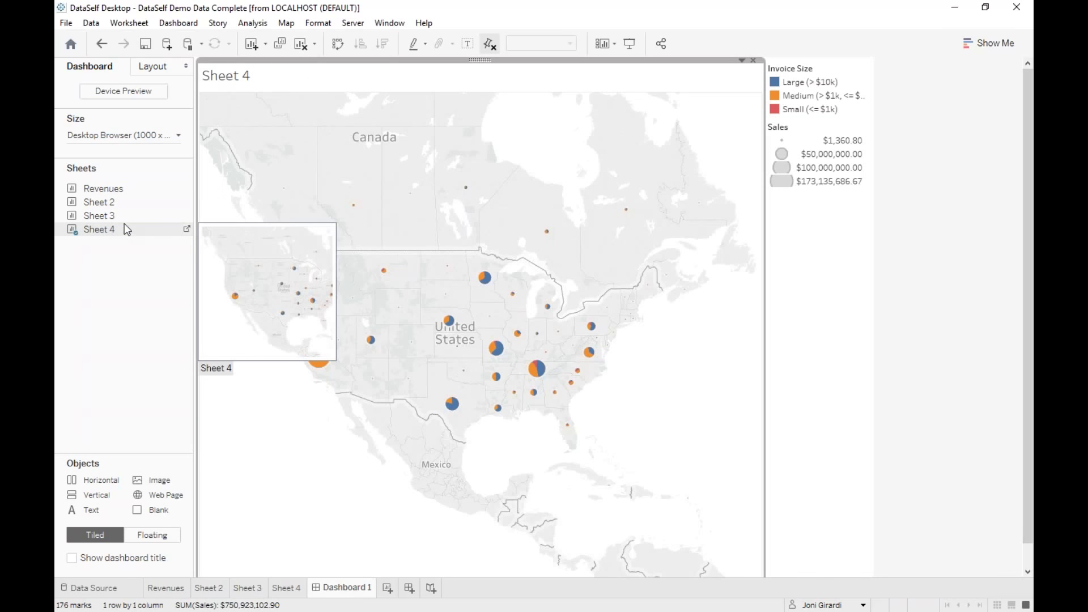
{"action": "mouse_move", "coordinate": [114, 218]}
{"action": "left_click_drag", "start_coordinate": [114, 218], "coordinate": [454, 484]}
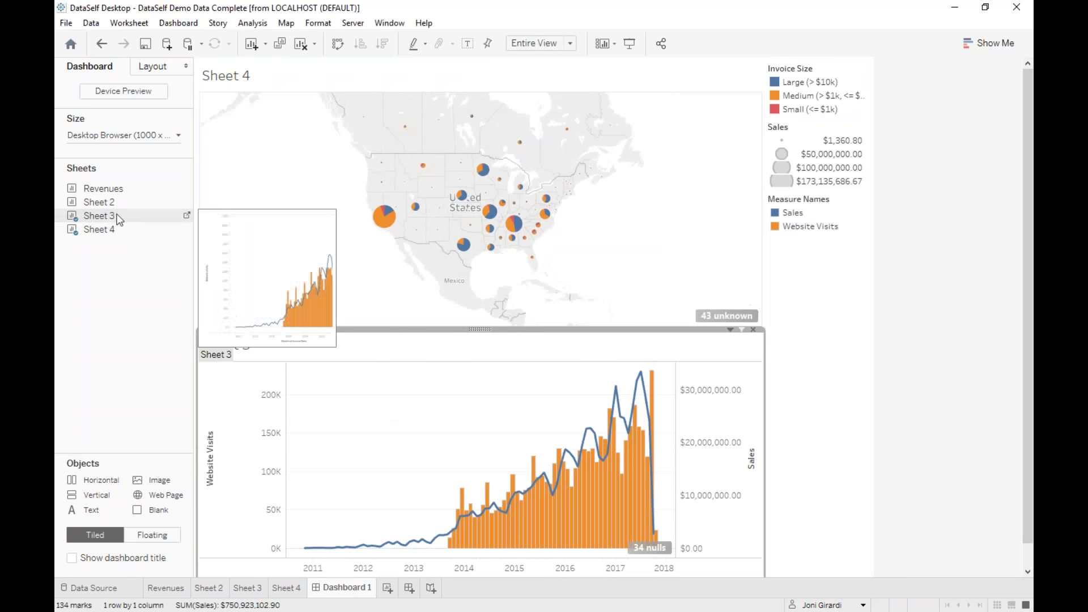
Step: Place Sheet 2 to the left of the map in the dashboard and narrow its Customer Name column
{"action": "mouse_move", "coordinate": [105, 208]}
{"action": "left_click_drag", "start_coordinate": [104, 208], "coordinate": [262, 196]}
{"action": "left_click_drag", "start_coordinate": [485, 220], "coordinate": [553, 219]}
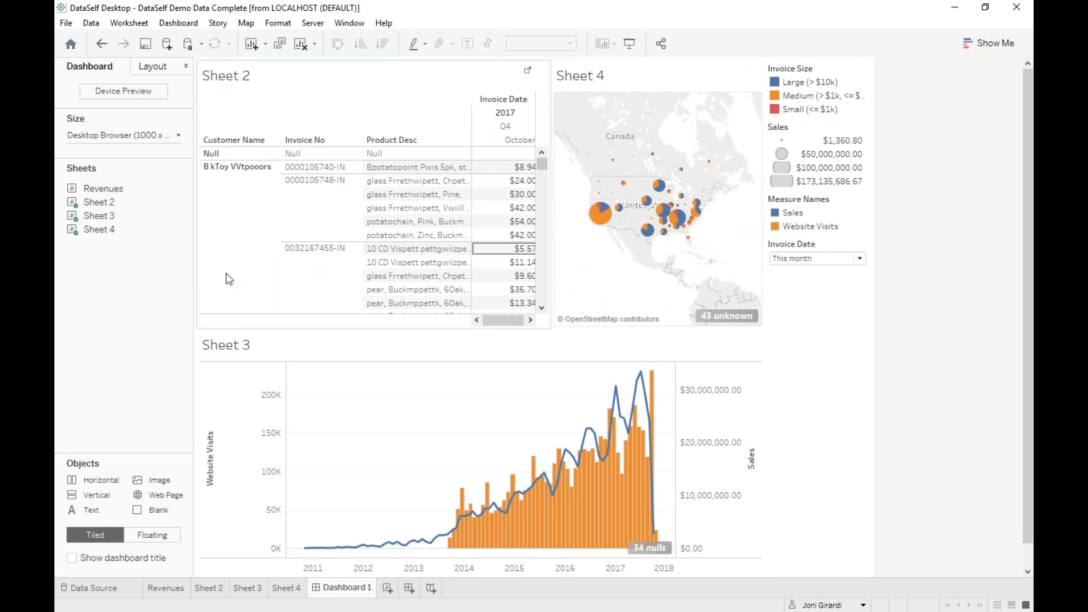
{"action": "left_click", "coordinate": [260, 215]}
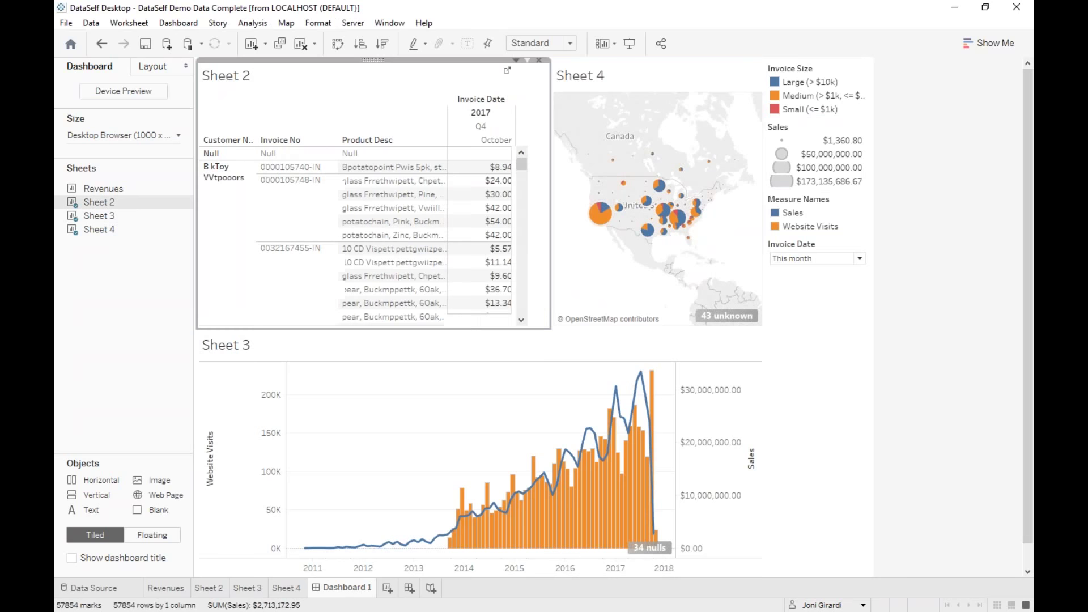
Step: Use the Sheet 4 map as a dashboard filter, try it on the eastern United States marks, and clear the selection
{"action": "left_click", "coordinate": [737, 79]}
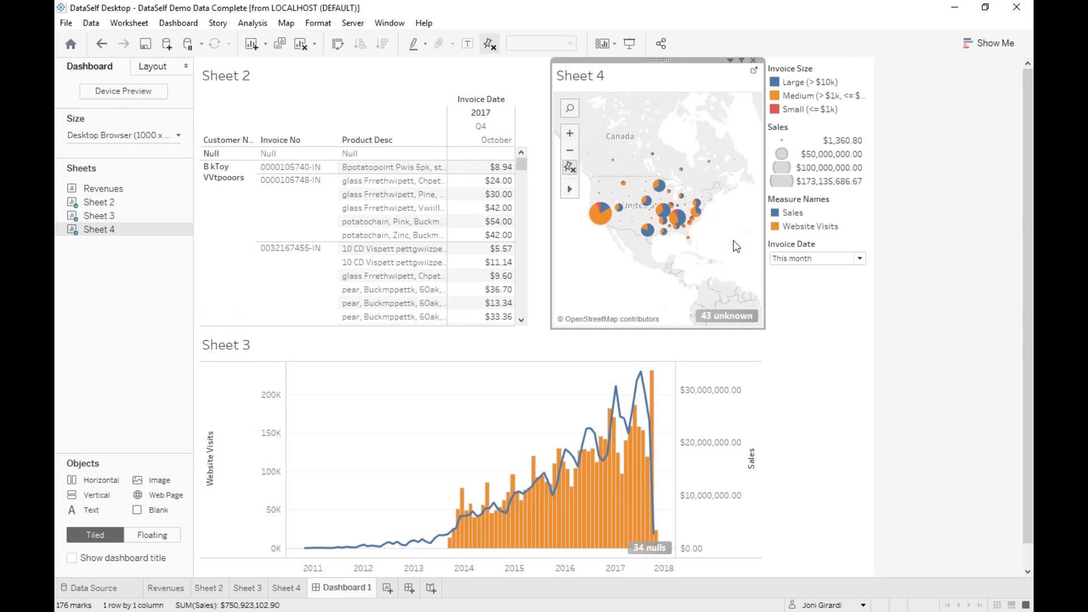
{"action": "scroll", "coordinate": [643, 222], "scroll_direction": "up", "scroll_amount": 1}
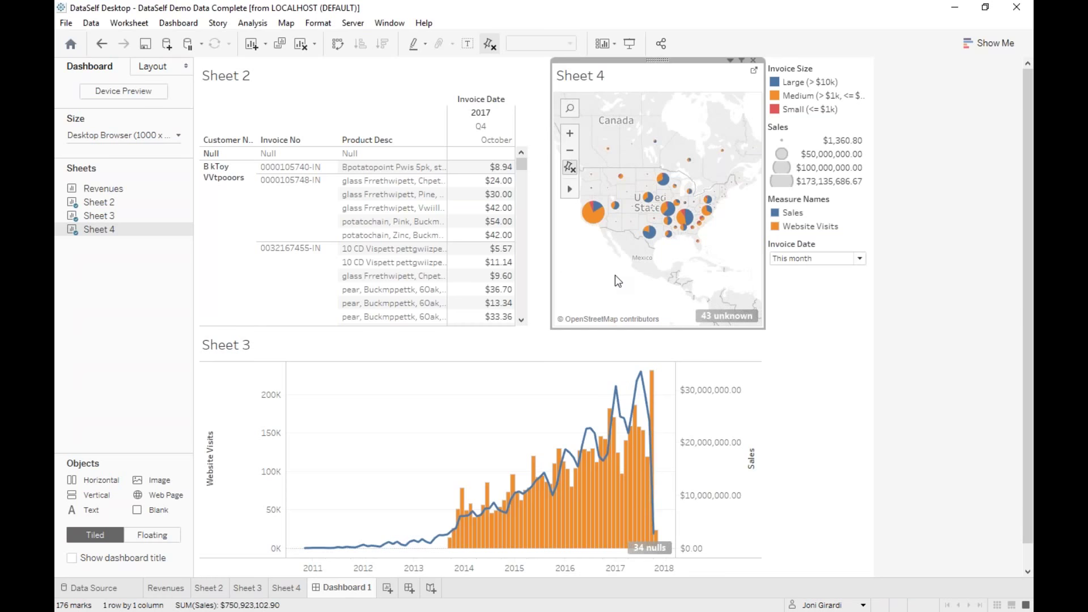
{"action": "left_click_drag", "start_coordinate": [723, 259], "coordinate": [675, 185]}
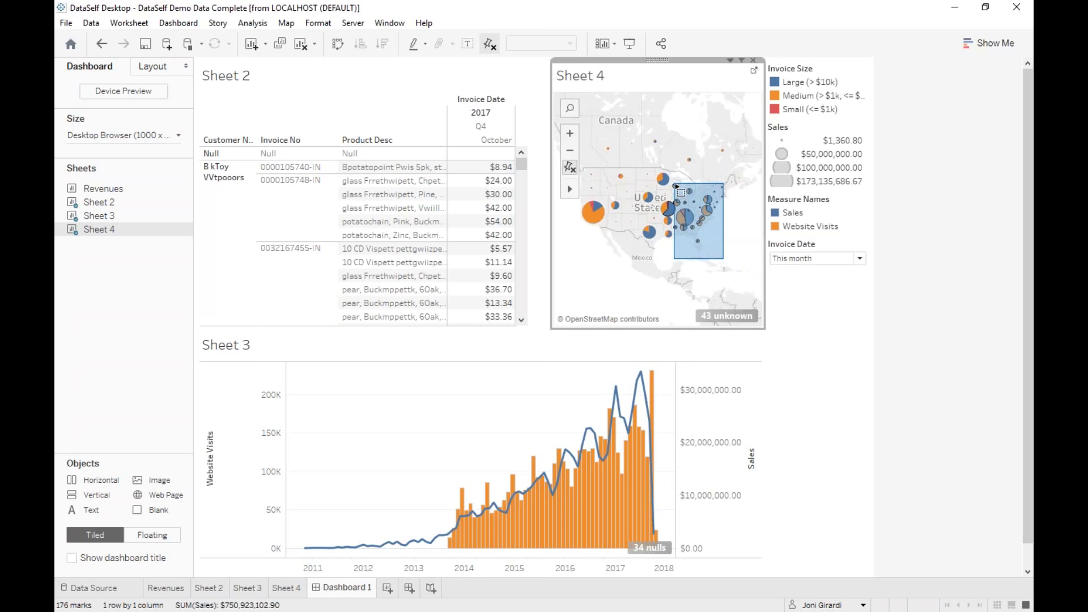
{"action": "left_click_drag", "start_coordinate": [676, 186], "coordinate": [676, 185]}
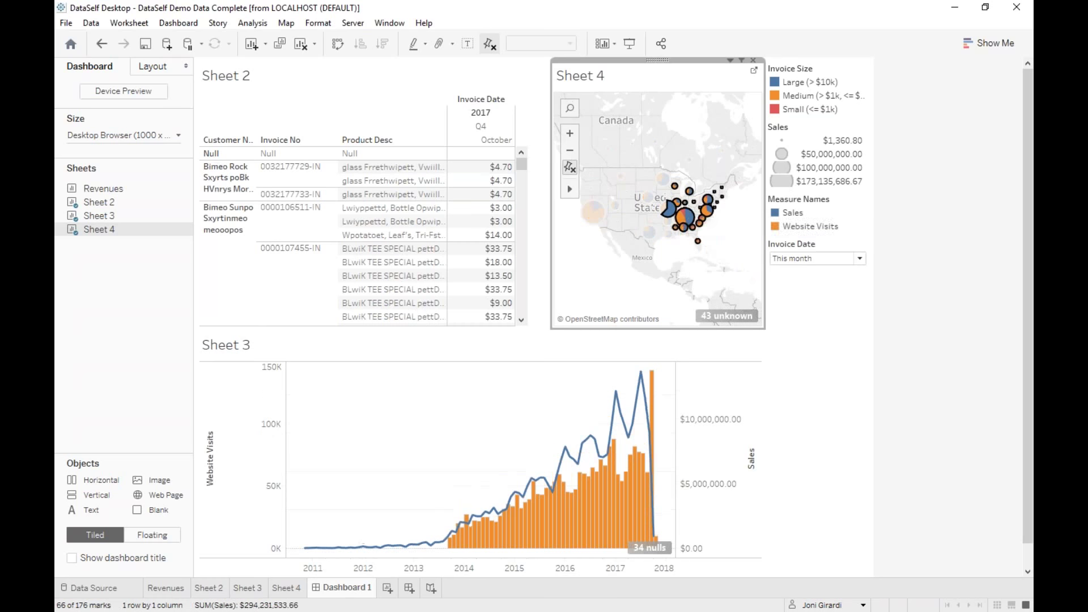
{"action": "left_click_drag", "start_coordinate": [638, 238], "coordinate": [699, 230]}
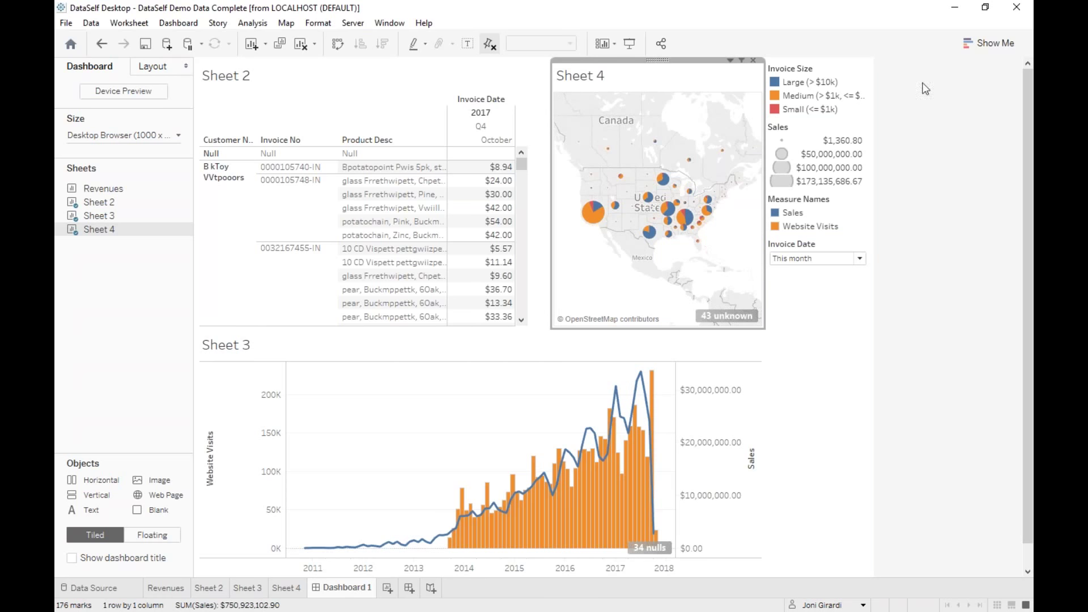
Step: Switch to the browser and bring up the DataSelf Analytics sign-in page
{"action": "left_click", "coordinate": [954, 7]}
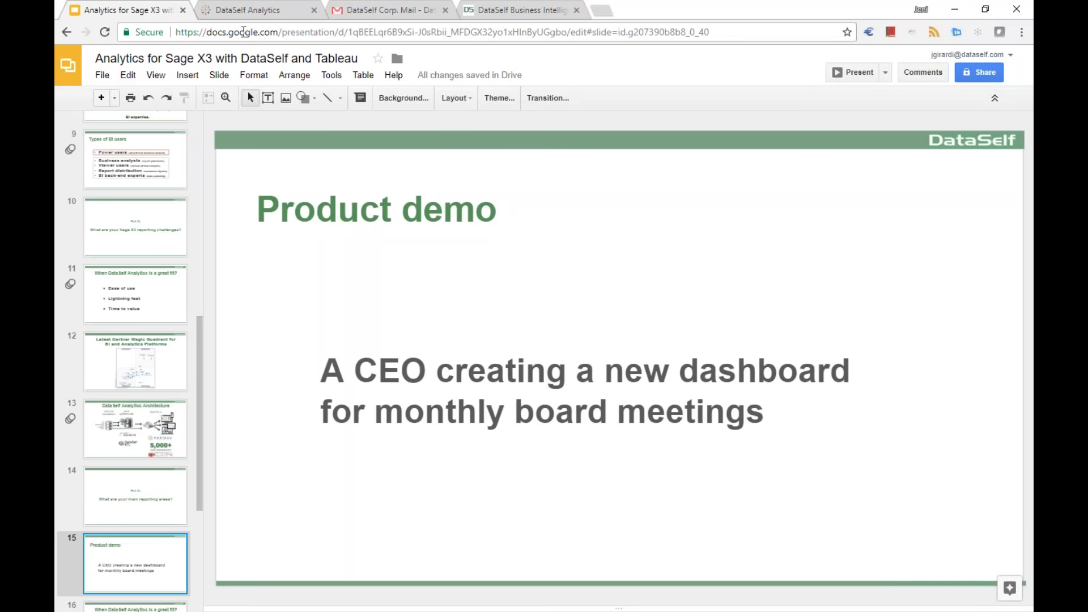
{"action": "left_click", "coordinate": [269, 12]}
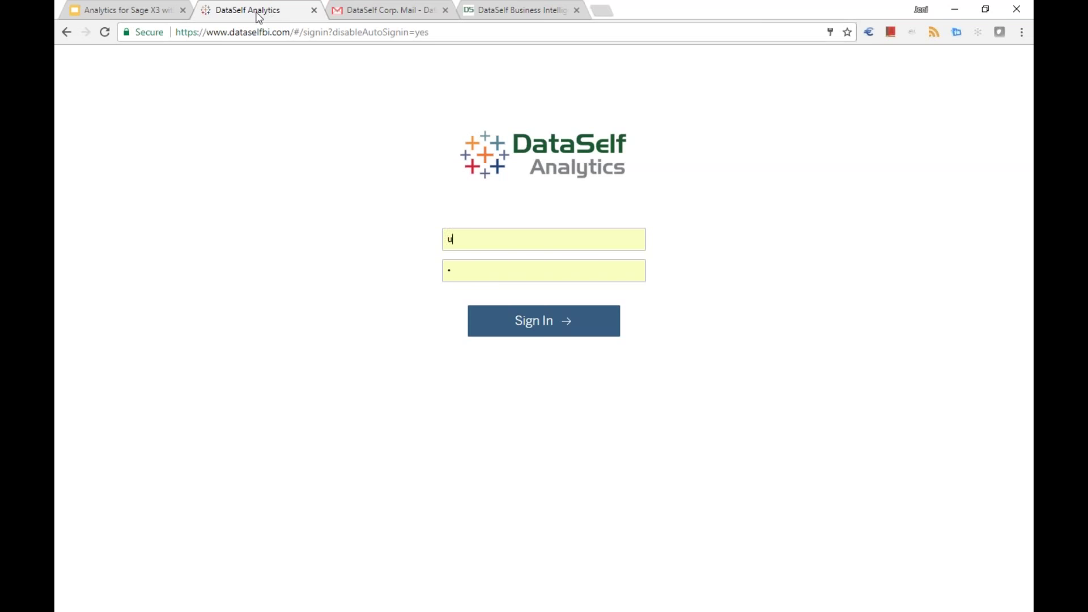
Step: Sign in to the portal and show the CFO Dashboard in full screen
{"action": "left_click", "coordinate": [510, 321]}
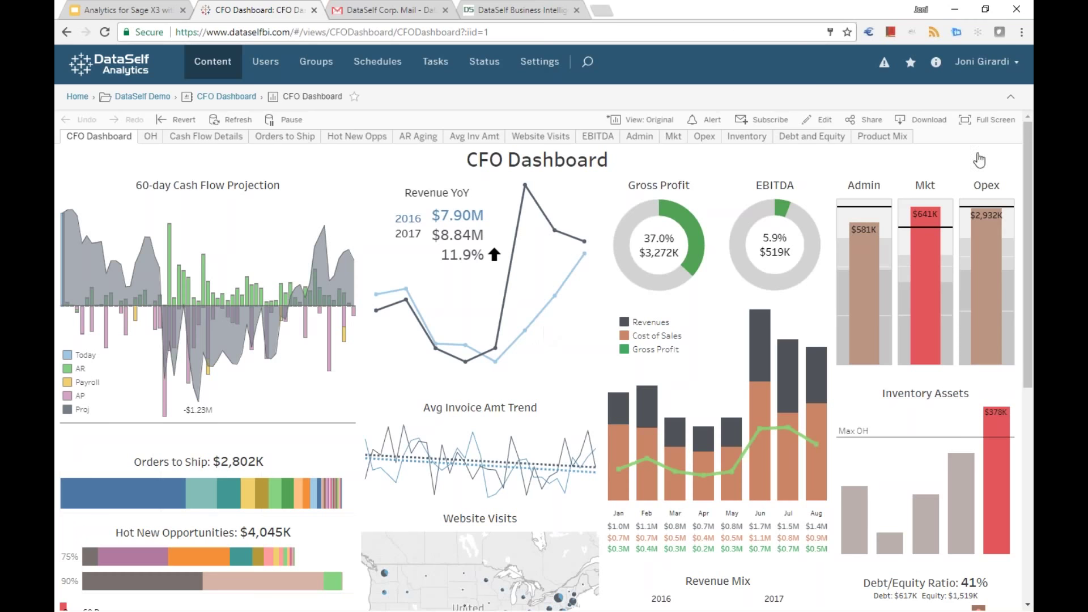
{"action": "mouse_move", "coordinate": [866, 252]}
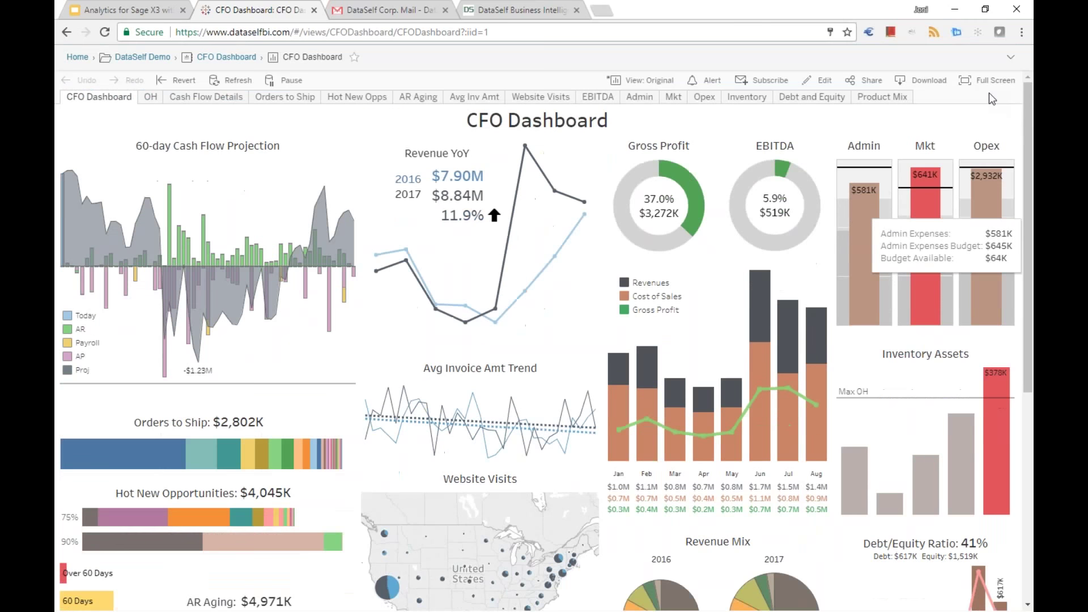
{"action": "left_click", "coordinate": [973, 82]}
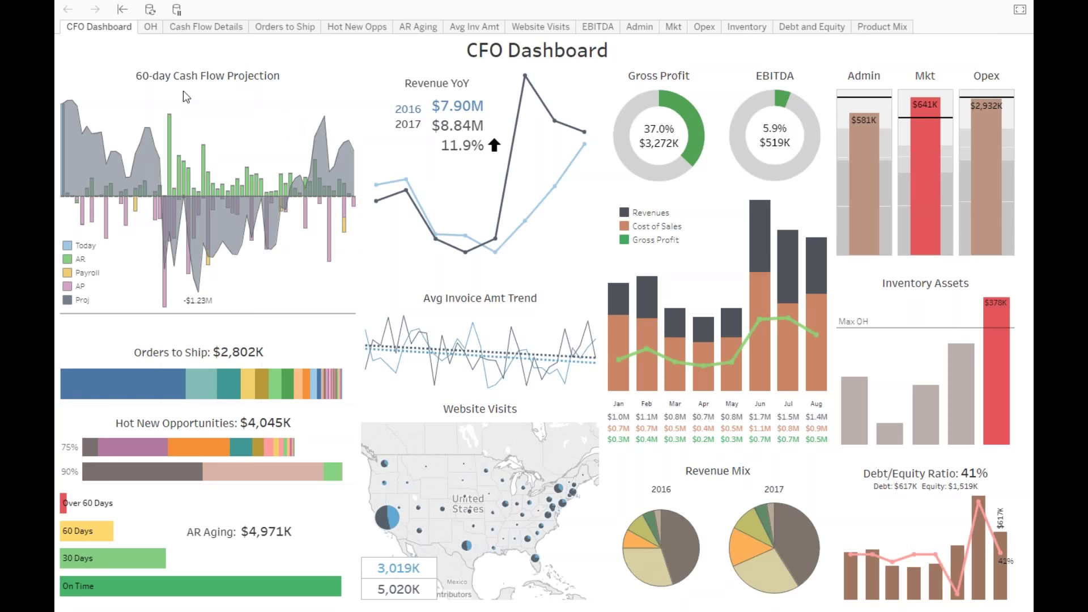
Step: Highlight AR, Payroll, AP and Today together in the 60-day Cash Flow Projection, highlight Proj alone, and clear the highlighting
{"action": "mouse_move", "coordinate": [164, 267]}
{"action": "left_click", "coordinate": [69, 261]}
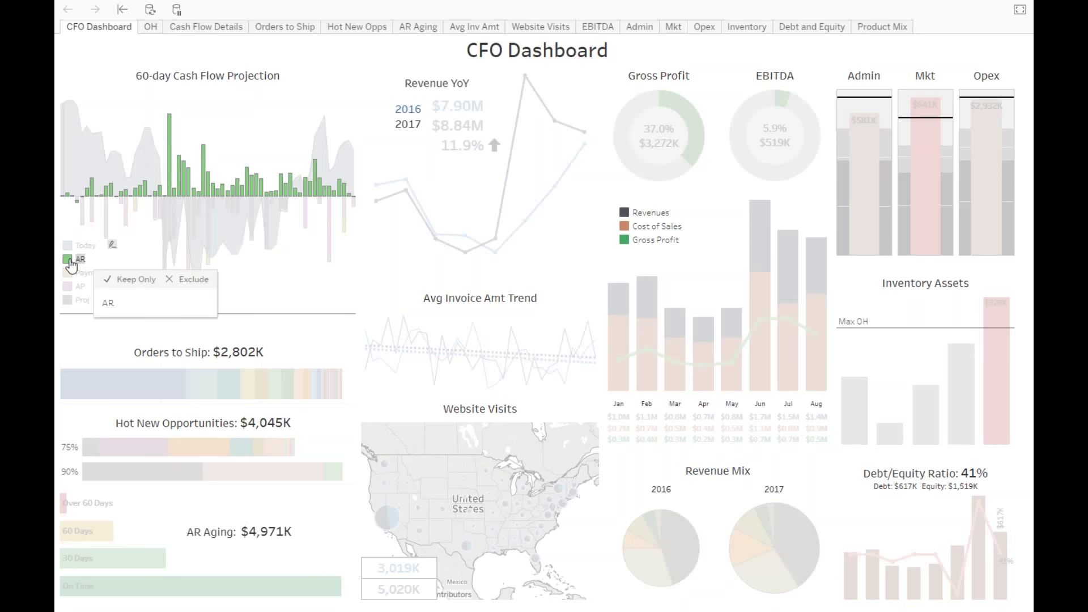
{"action": "left_click", "coordinate": [69, 274], "text": "ctrl"}
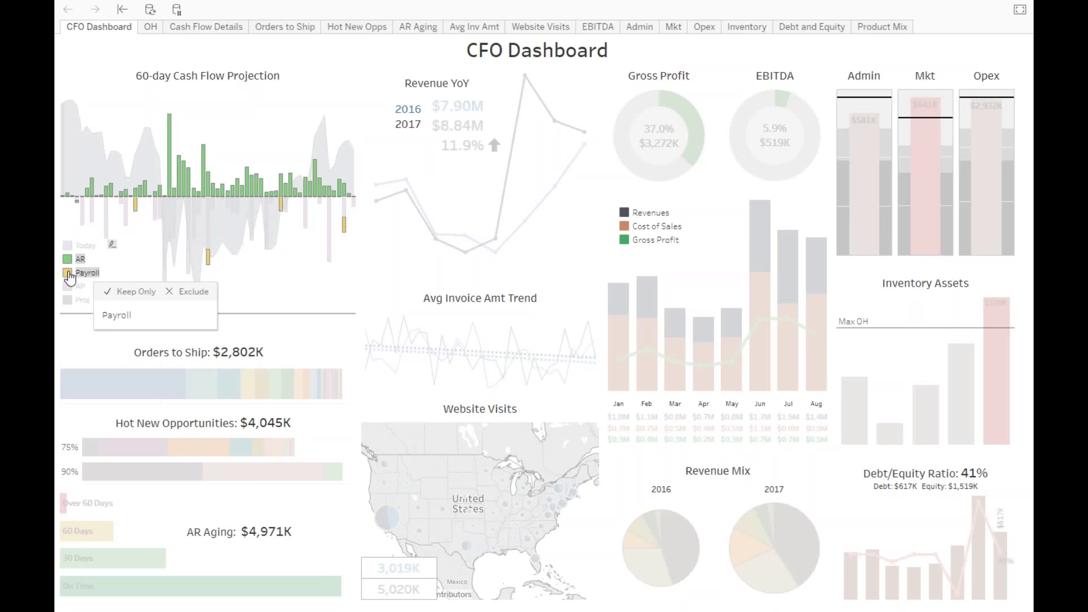
{"action": "left_click", "coordinate": [68, 287], "text": "ctrl"}
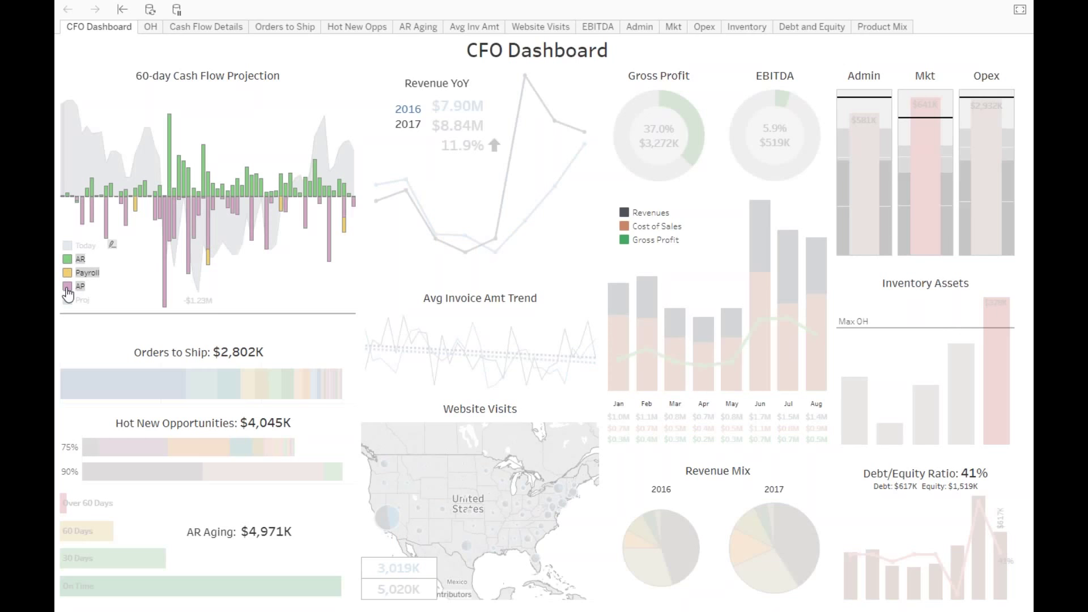
{"action": "left_click", "coordinate": [67, 247], "text": "ctrl"}
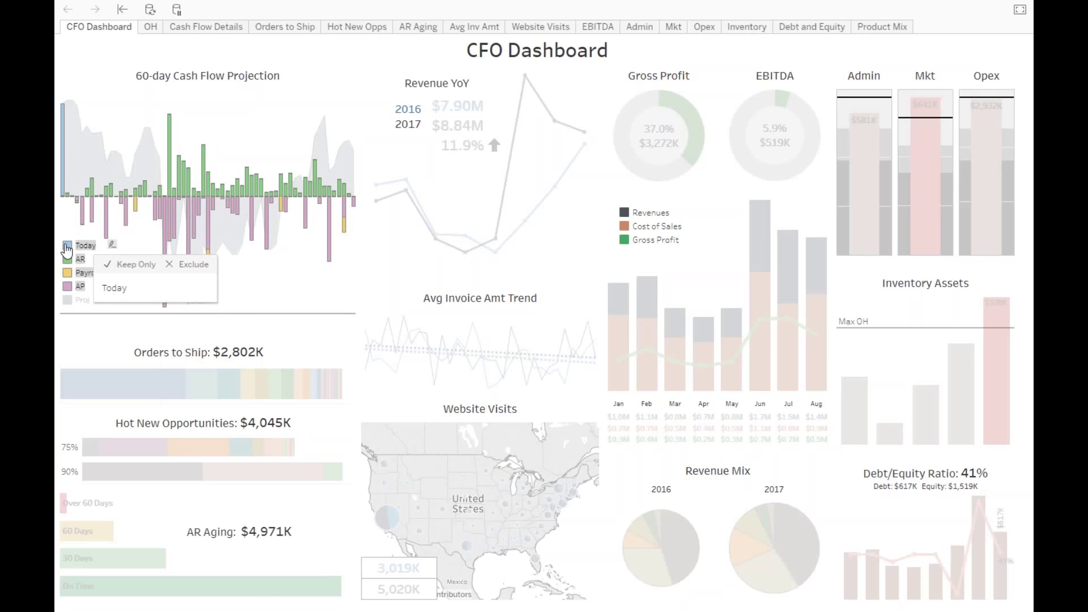
{"action": "left_click", "coordinate": [68, 300]}
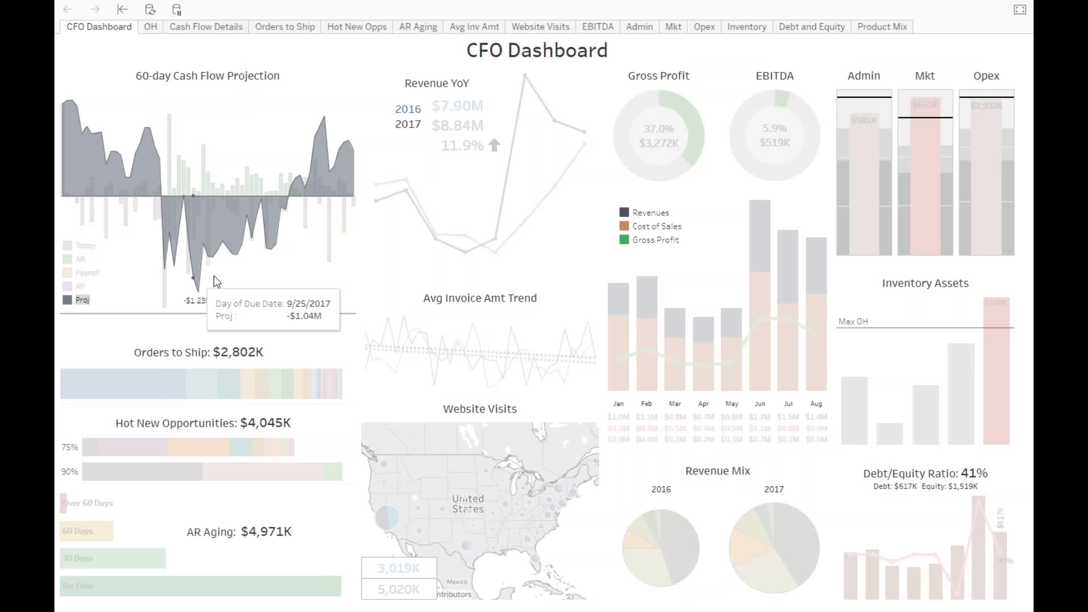
{"action": "left_click", "coordinate": [247, 274]}
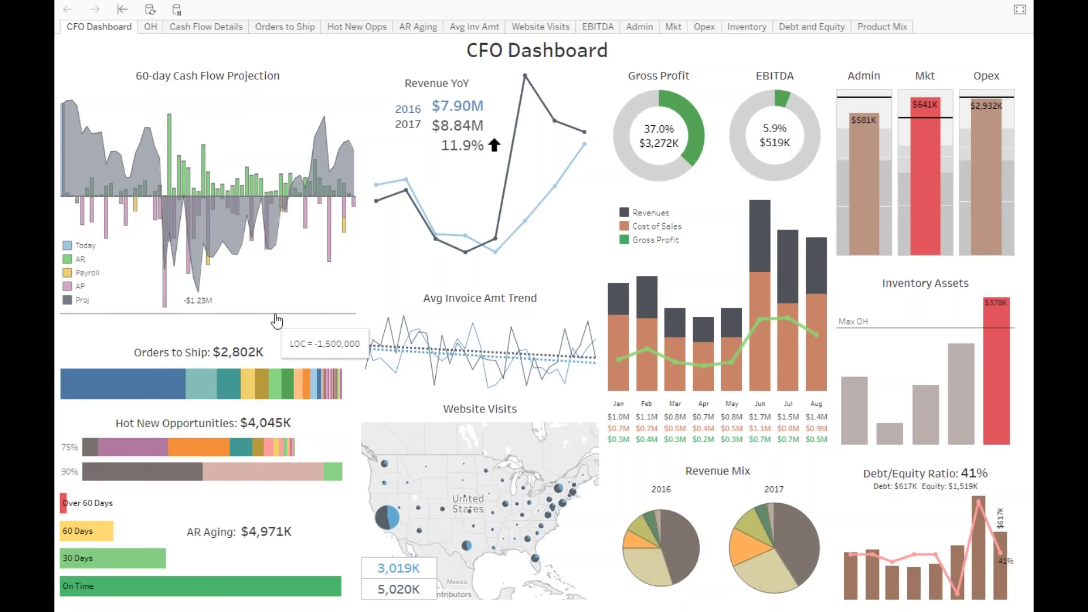
Step: Try excluding the 9/23/2017 AR bar from the cash flow projection, toggling the exclusion off and on before undoing it
{"action": "mouse_move", "coordinate": [206, 289]}
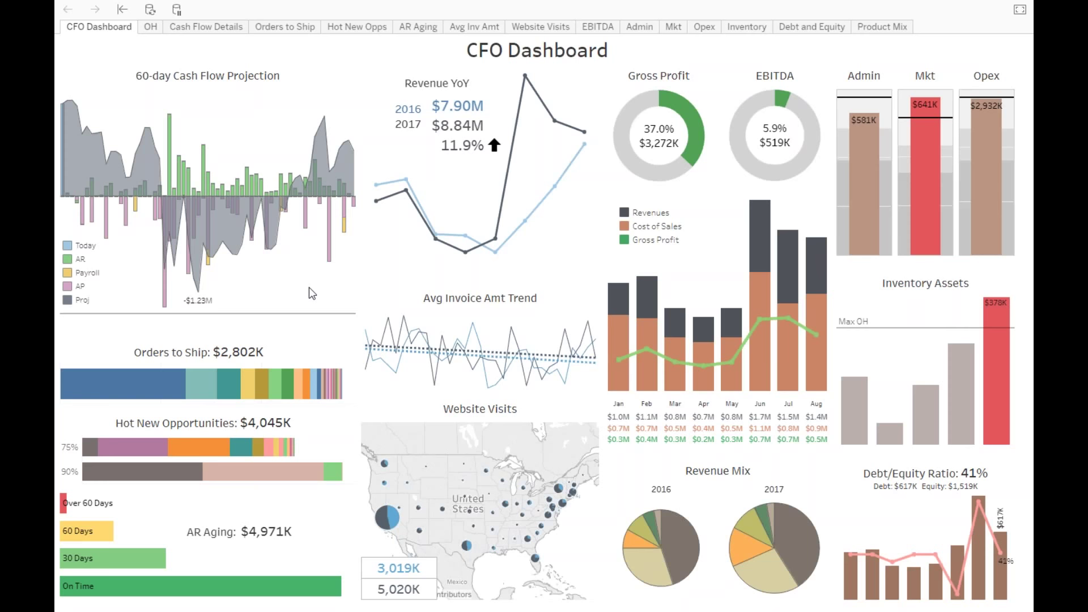
{"action": "mouse_move", "coordinate": [204, 185]}
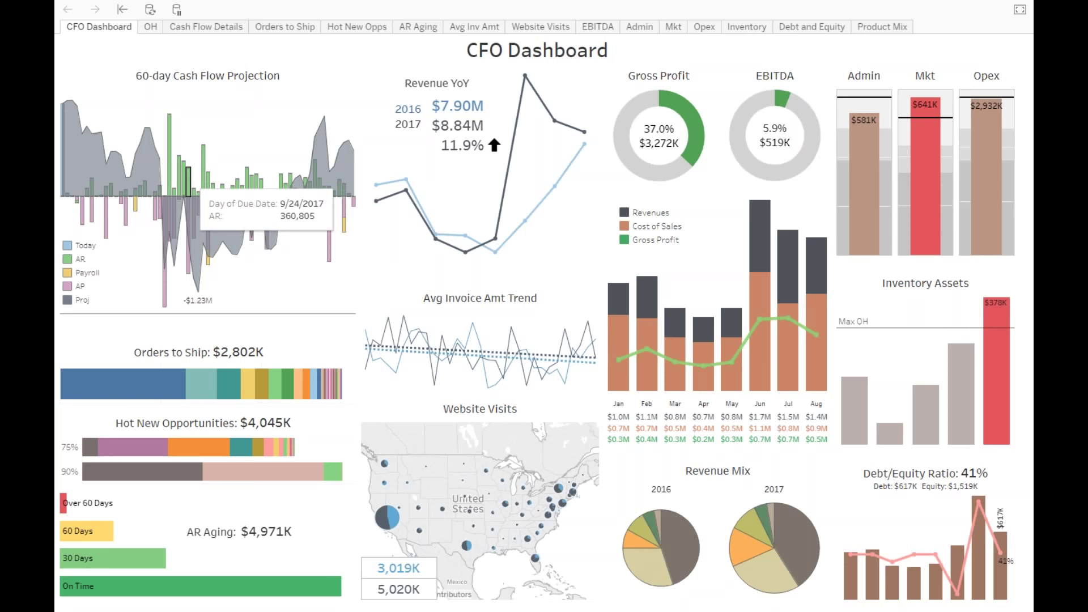
{"action": "left_click", "coordinate": [185, 184]}
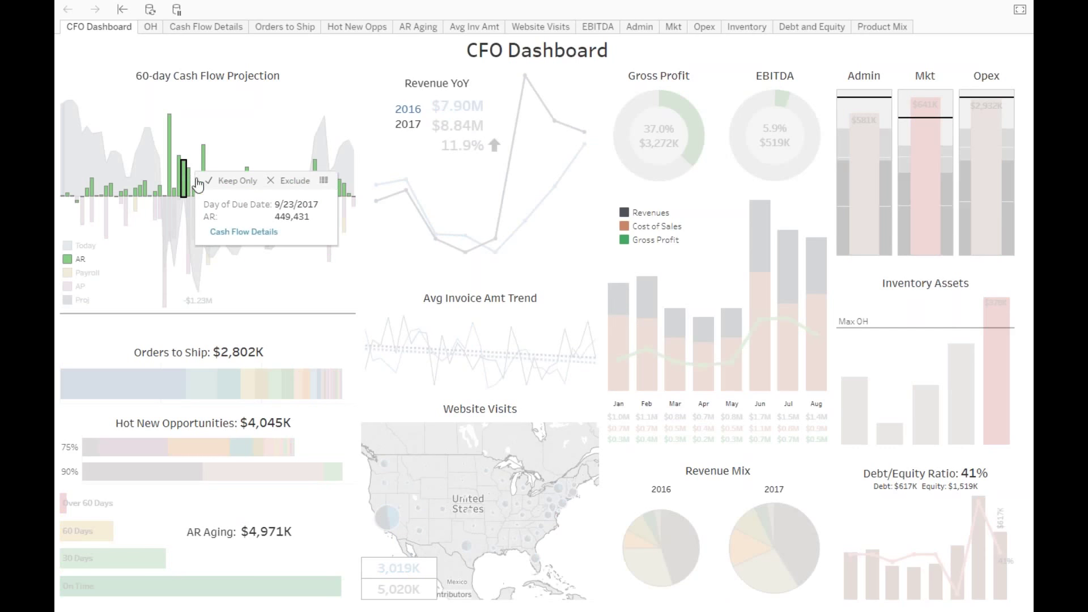
{"action": "left_click", "coordinate": [292, 181]}
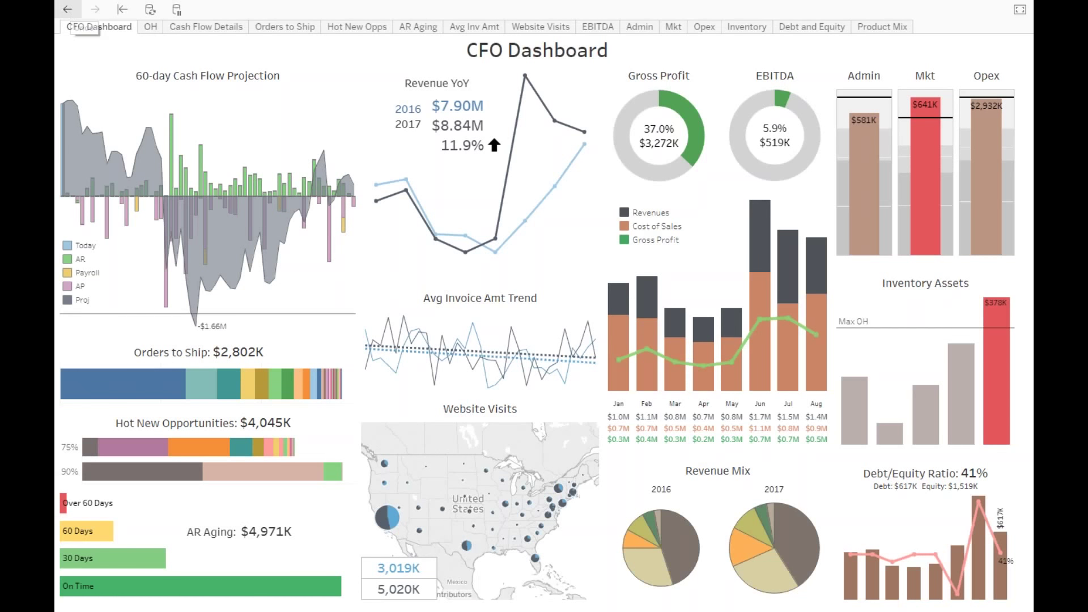
{"action": "left_click", "coordinate": [68, 9]}
{"action": "left_click", "coordinate": [95, 10]}
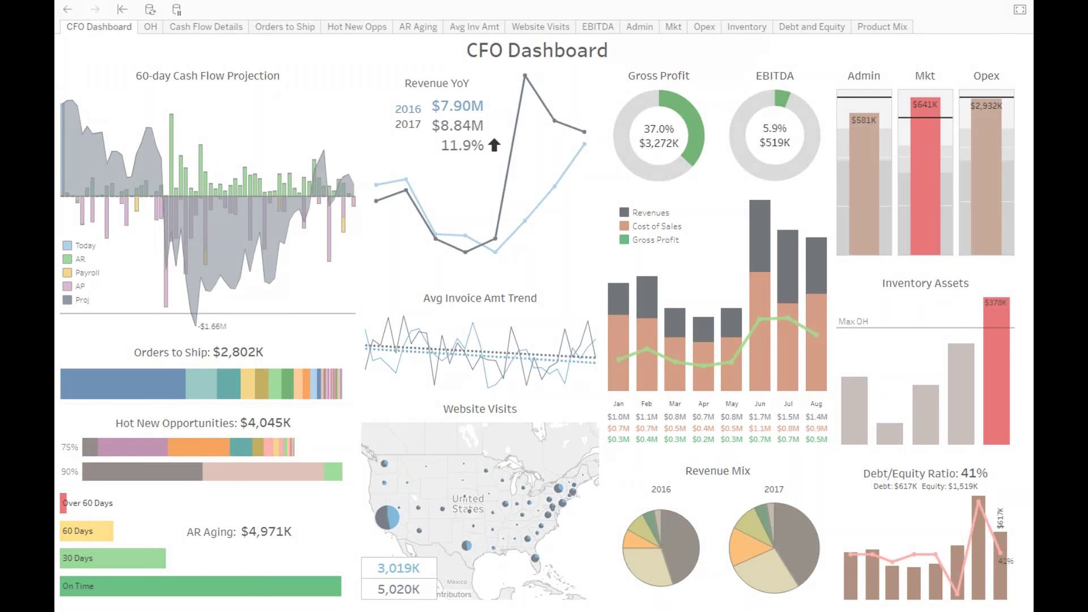
{"action": "left_click", "coordinate": [68, 9]}
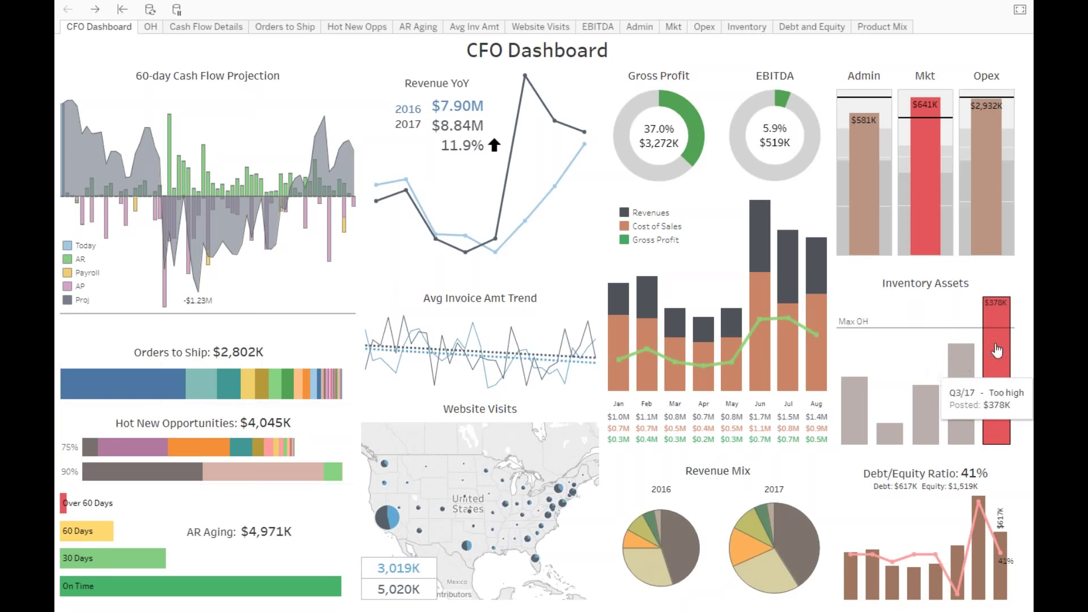
Step: Drill into the Q3/17 Inventory Assets bar and examine the top 10 products by cost on hand
{"action": "mouse_move", "coordinate": [996, 362]}
{"action": "mouse_move", "coordinate": [873, 333]}
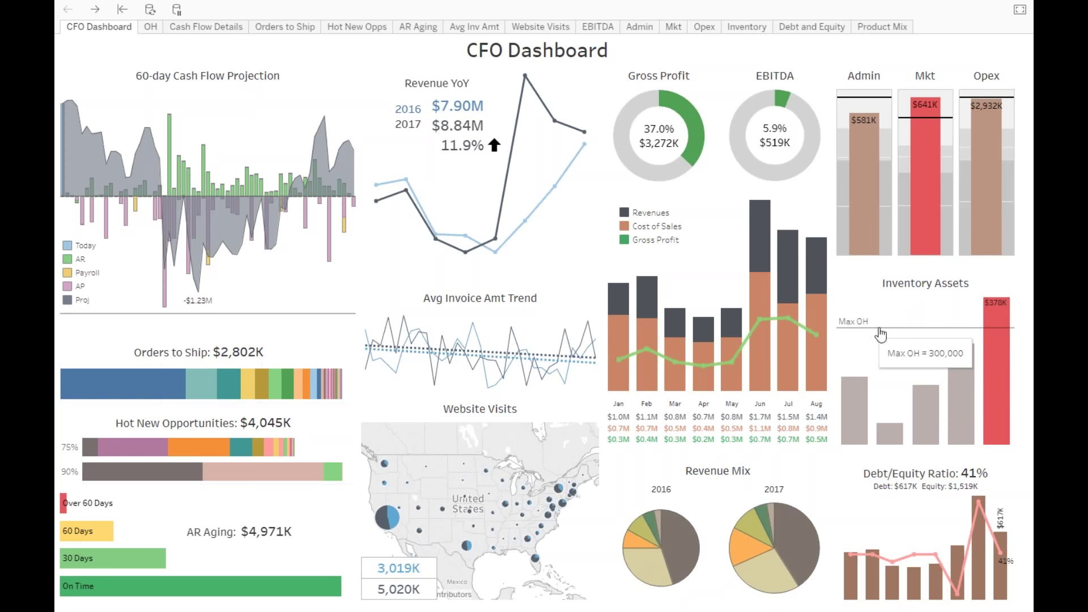
{"action": "left_click", "coordinate": [1001, 364]}
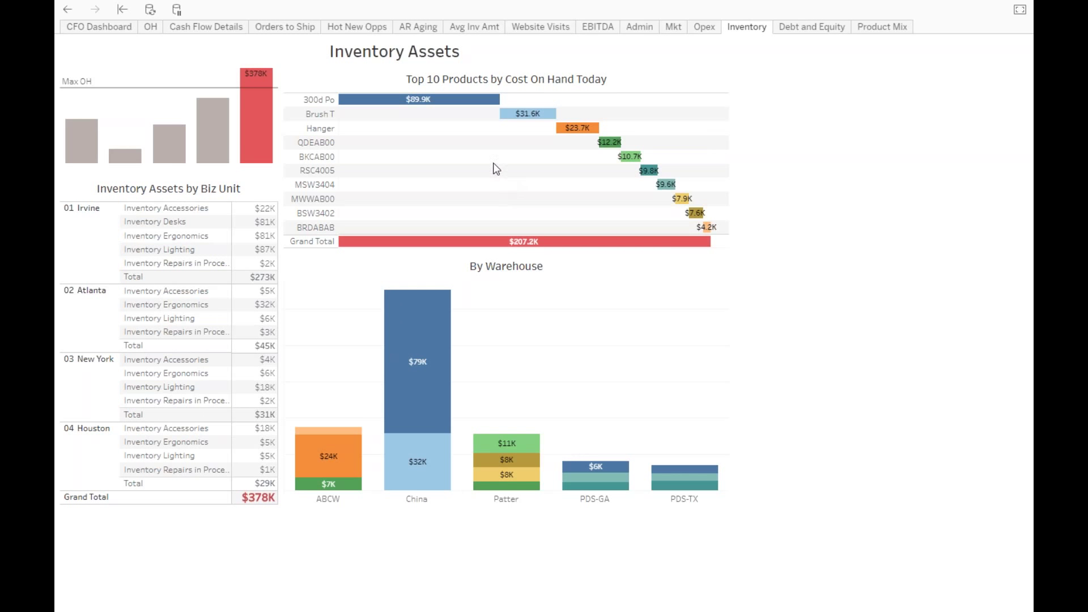
{"action": "mouse_move", "coordinate": [469, 104]}
{"action": "mouse_move", "coordinate": [648, 176]}
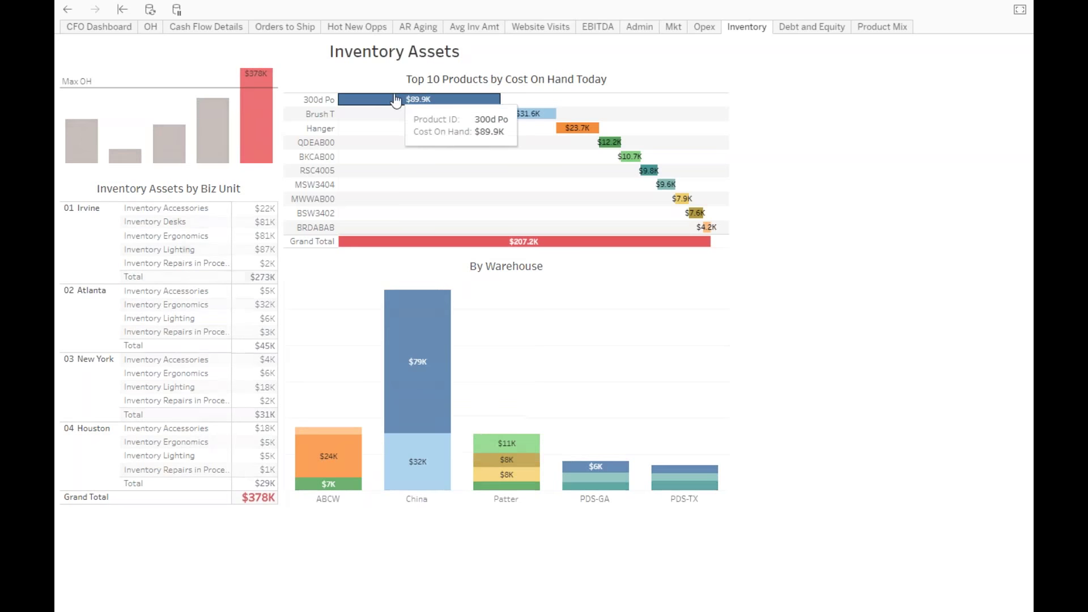
{"action": "mouse_move", "coordinate": [396, 107]}
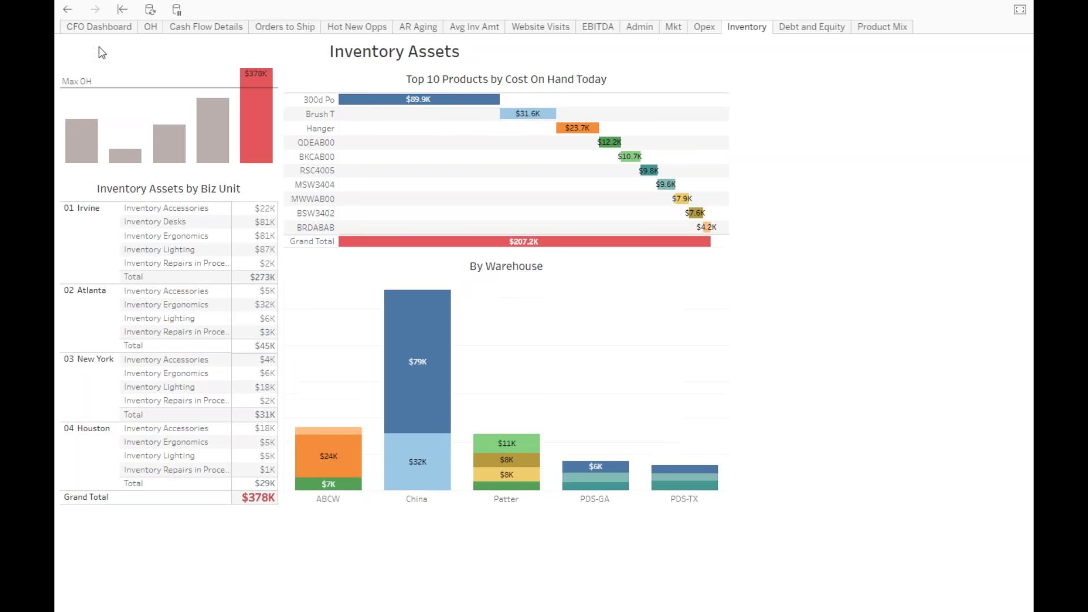
Step: Return to the CFO Dashboard, leave full screen, and go to the portal's home page
{"action": "left_click", "coordinate": [107, 29]}
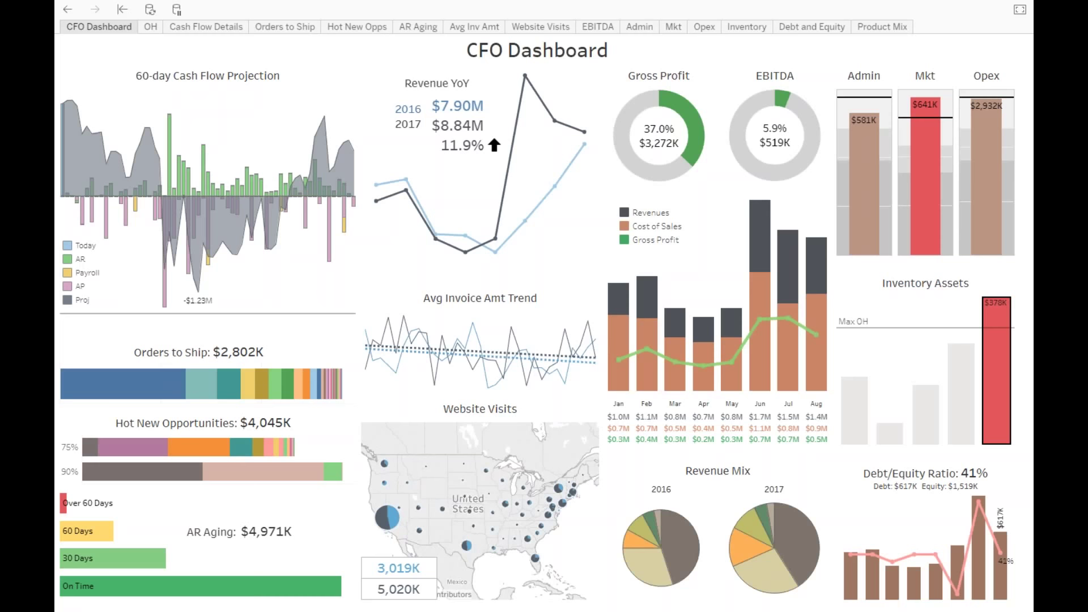
{"action": "key", "text": "Escape"}
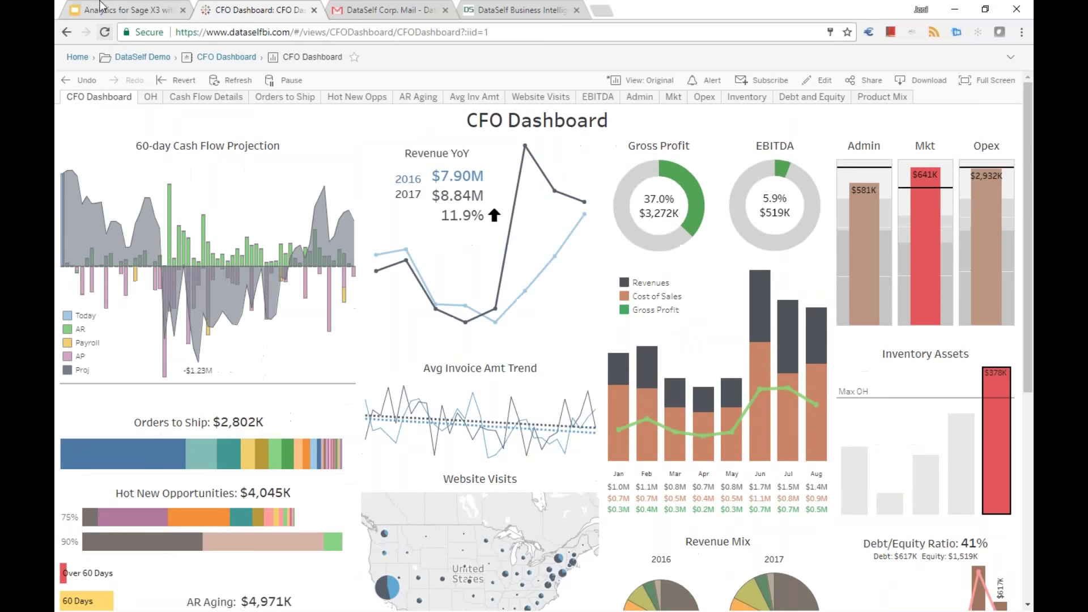
{"action": "left_click", "coordinate": [77, 56]}
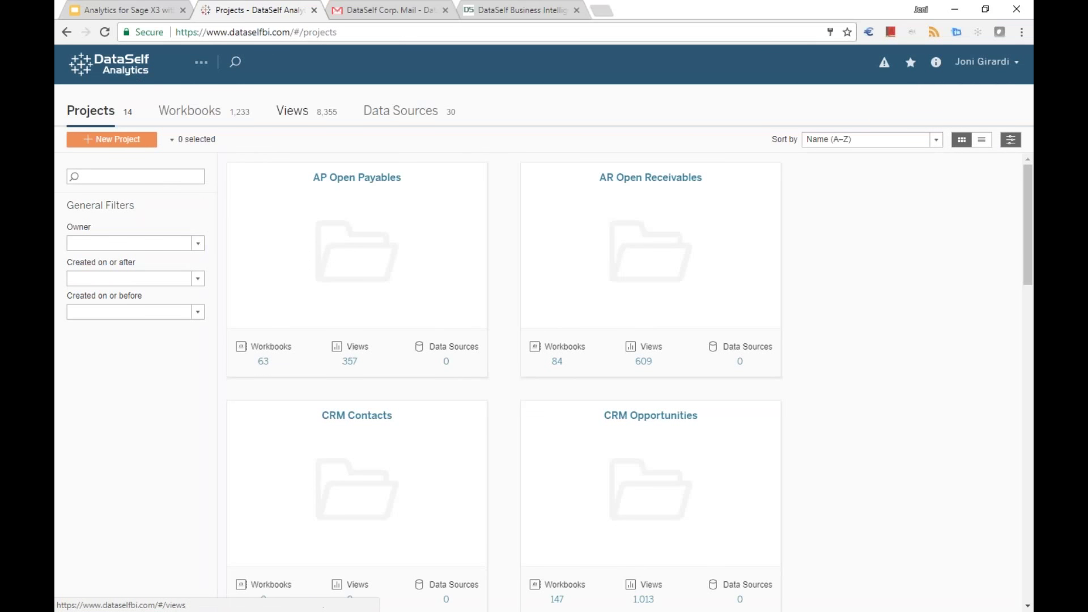
Step: Browse all views, inspect "SA - Top customers by sales change since last YTD", and return to the views list
{"action": "left_click", "coordinate": [305, 119]}
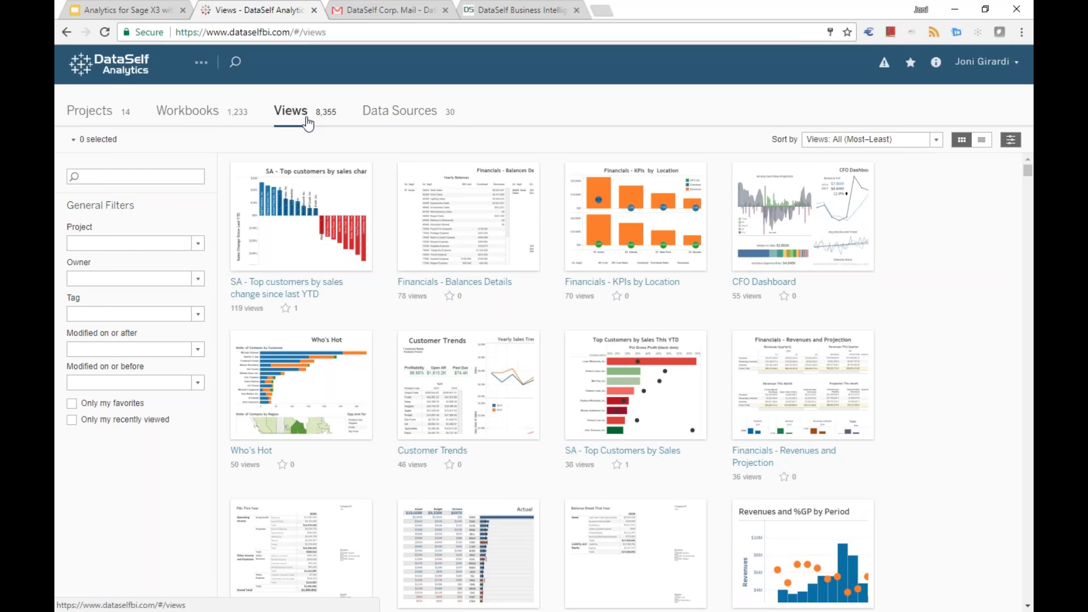
{"action": "left_click", "coordinate": [299, 213]}
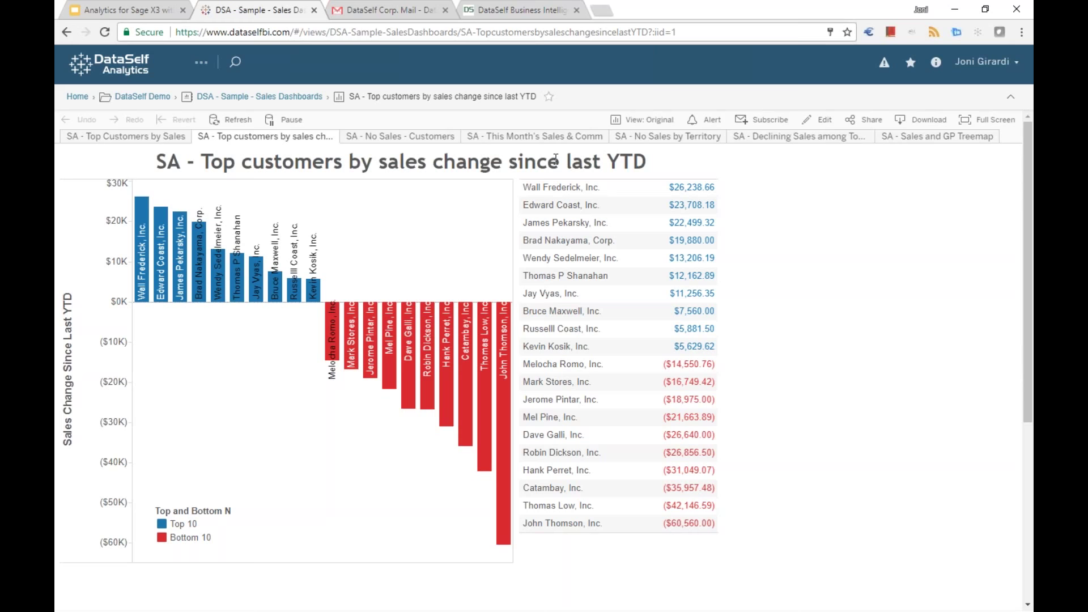
{"action": "left_click", "coordinate": [78, 97]}
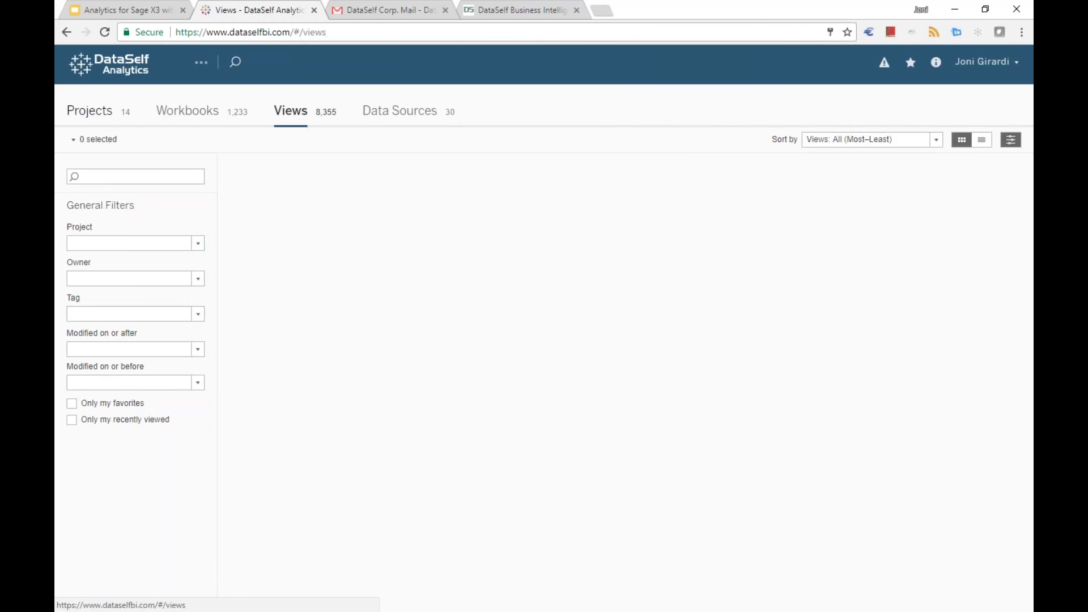
Step: Search the views for "alerts" and open the Alerts view
{"action": "left_click", "coordinate": [141, 173]}
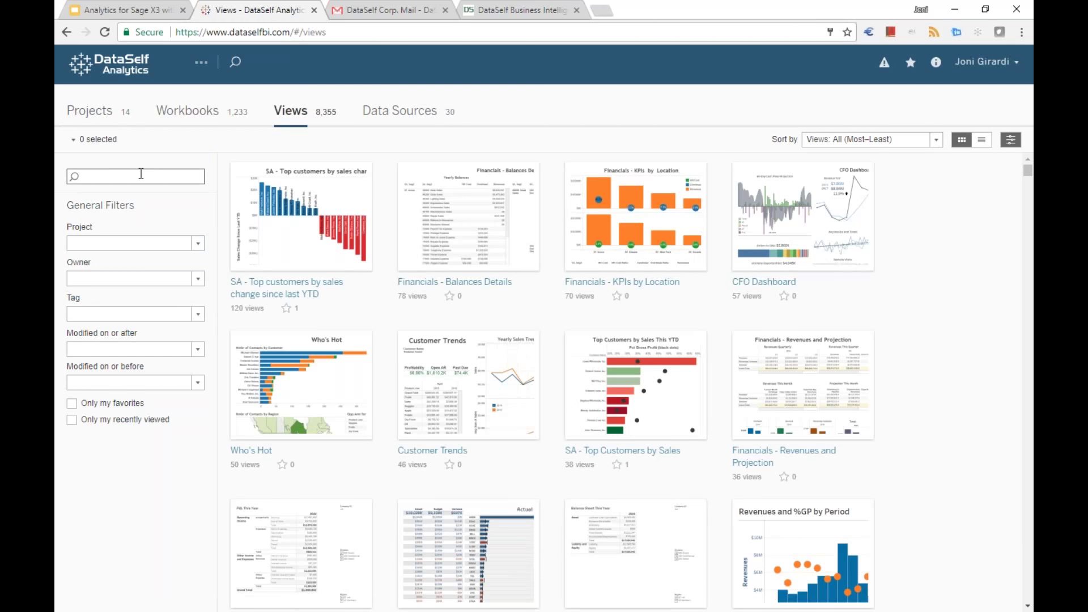
{"action": "type", "text": "alerts"}
{"action": "key", "text": "Return"}
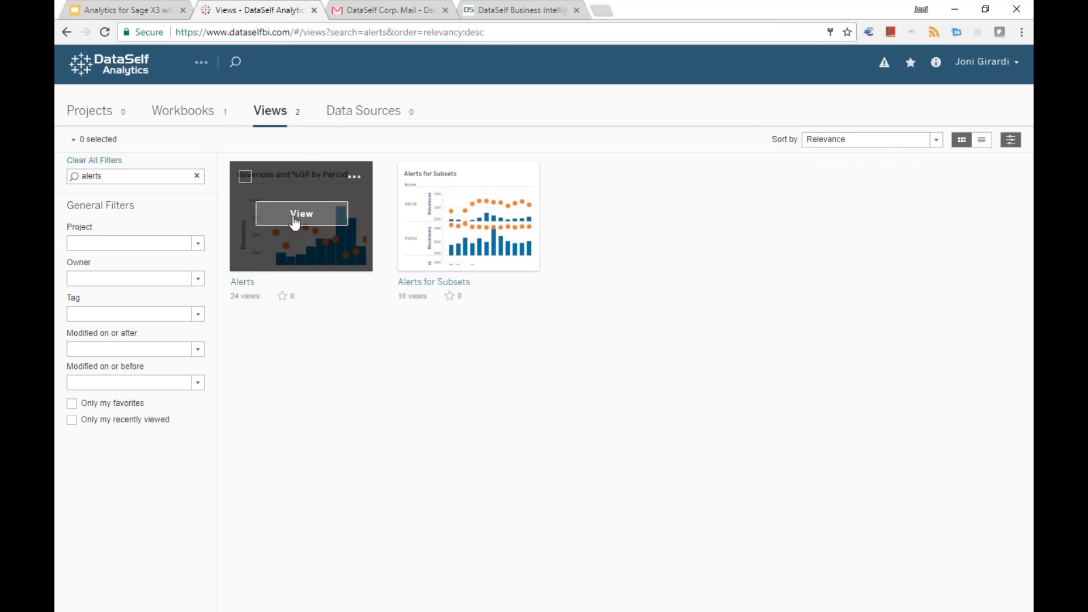
{"action": "left_click", "coordinate": [295, 221]}
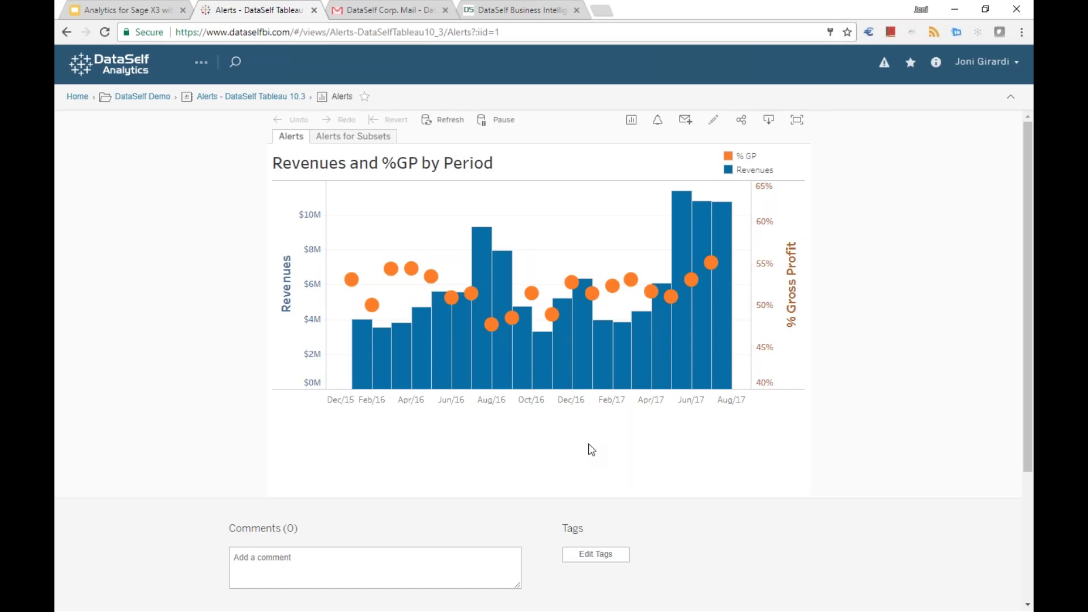
Step: Start a data alert on the % Gross Profit axis, try a threshold of .6, and set it to .55
{"action": "left_click", "coordinate": [776, 287]}
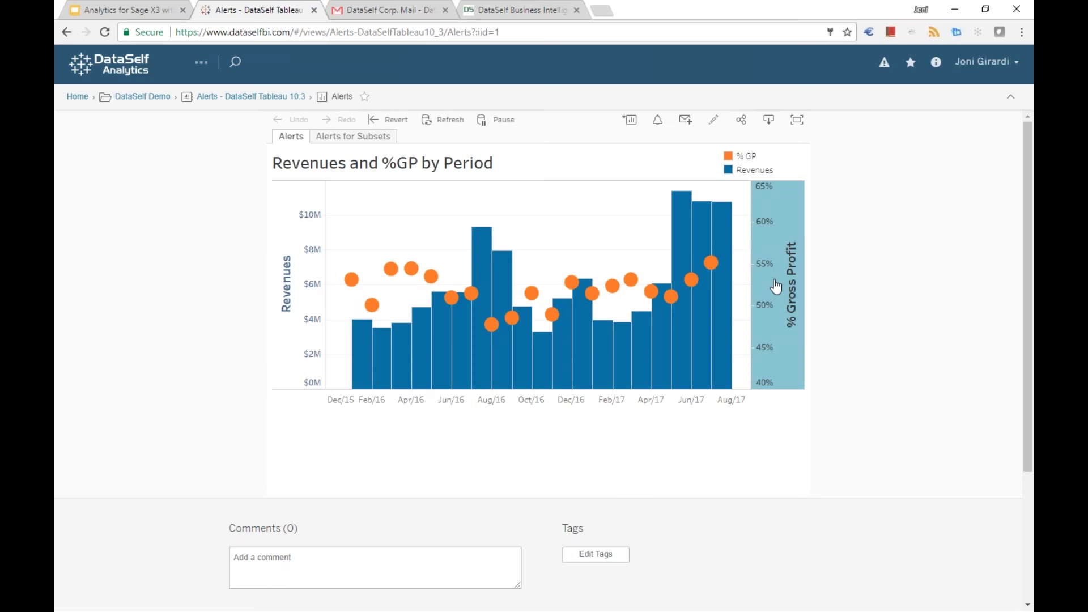
{"action": "left_click", "coordinate": [659, 120]}
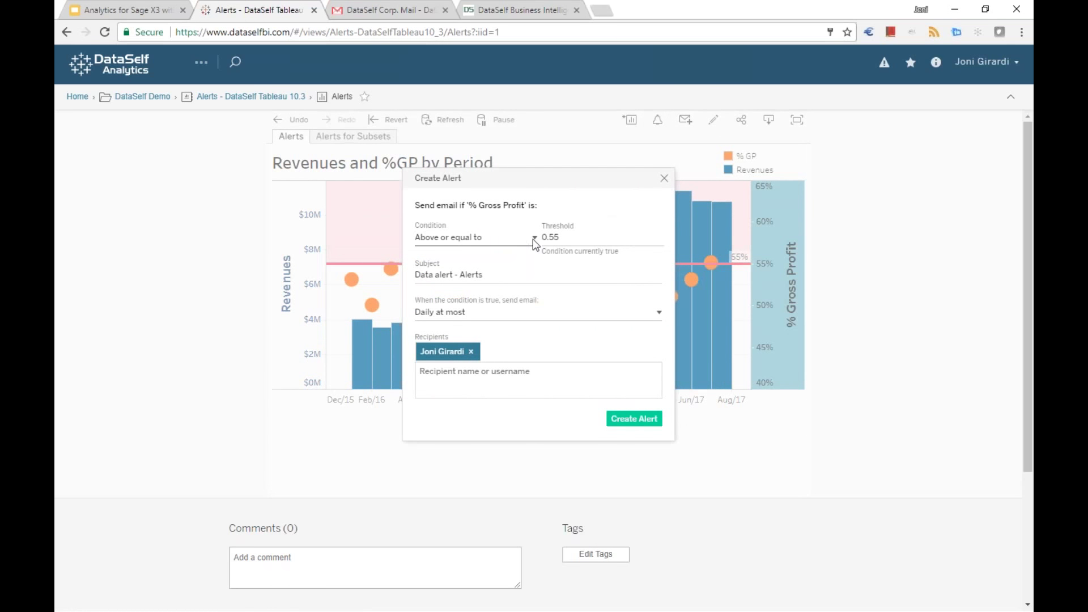
{"action": "left_click_drag", "start_coordinate": [561, 238], "coordinate": [543, 237]}
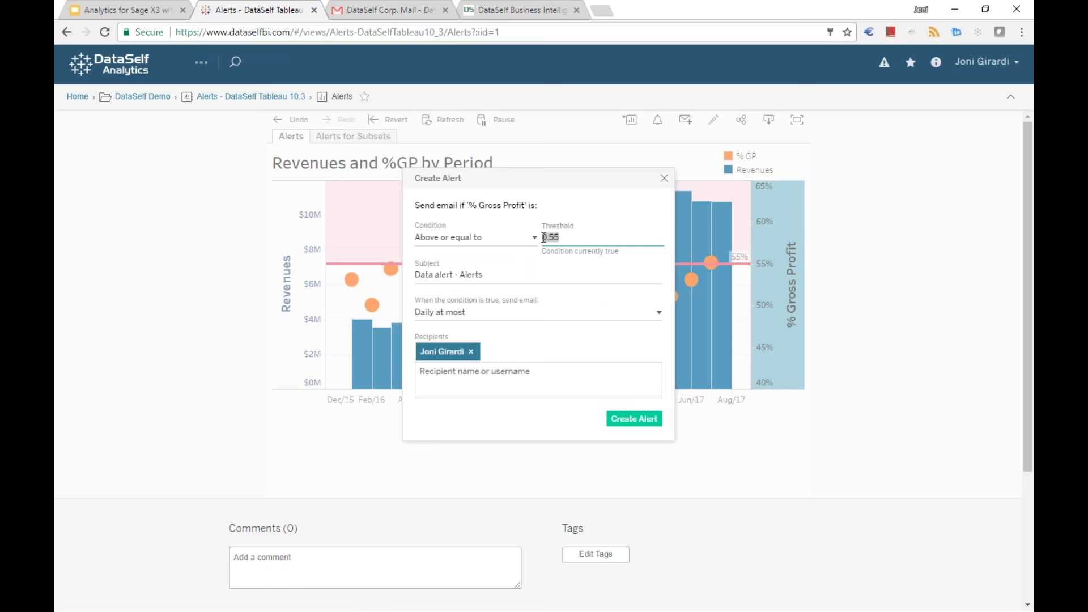
{"action": "type", "text": "0.6"}
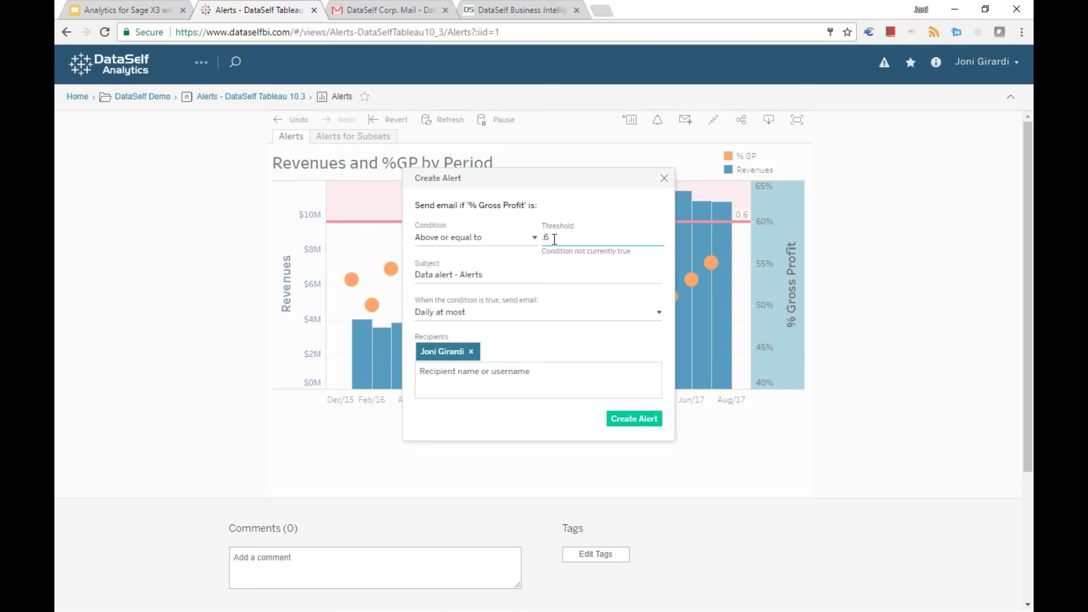
{"action": "type", "text": ".55"}
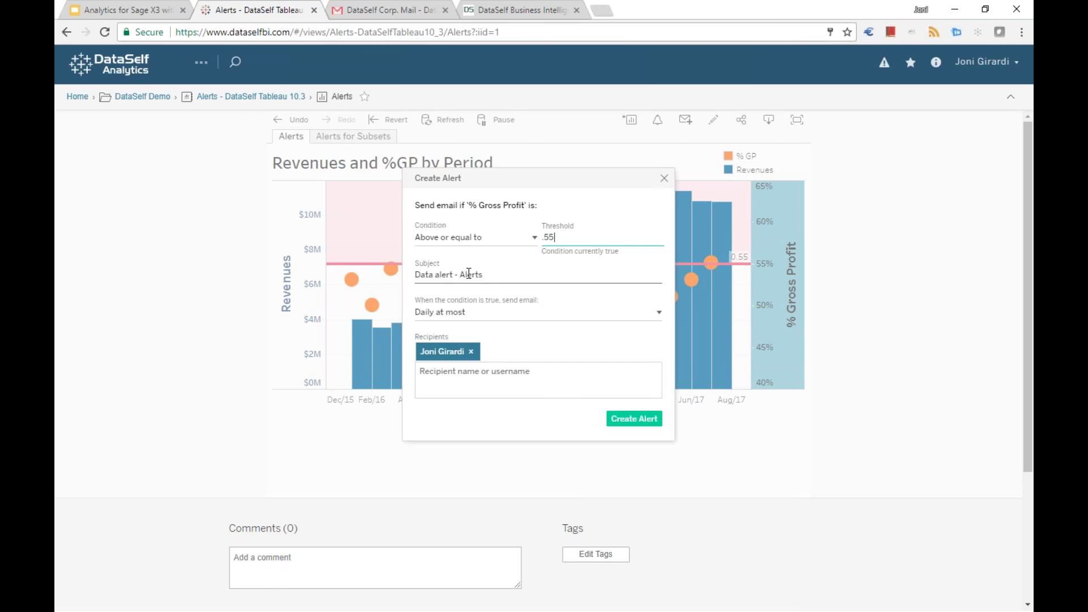
Step: Set the alert's subject to "Data alert - Alerts GP" and its email frequency to "Once—the first time it's true"
{"action": "left_click", "coordinate": [493, 277]}
{"action": "type", "text": "GP"}
{"action": "left_click", "coordinate": [490, 316]}
{"action": "left_click", "coordinate": [490, 331]}
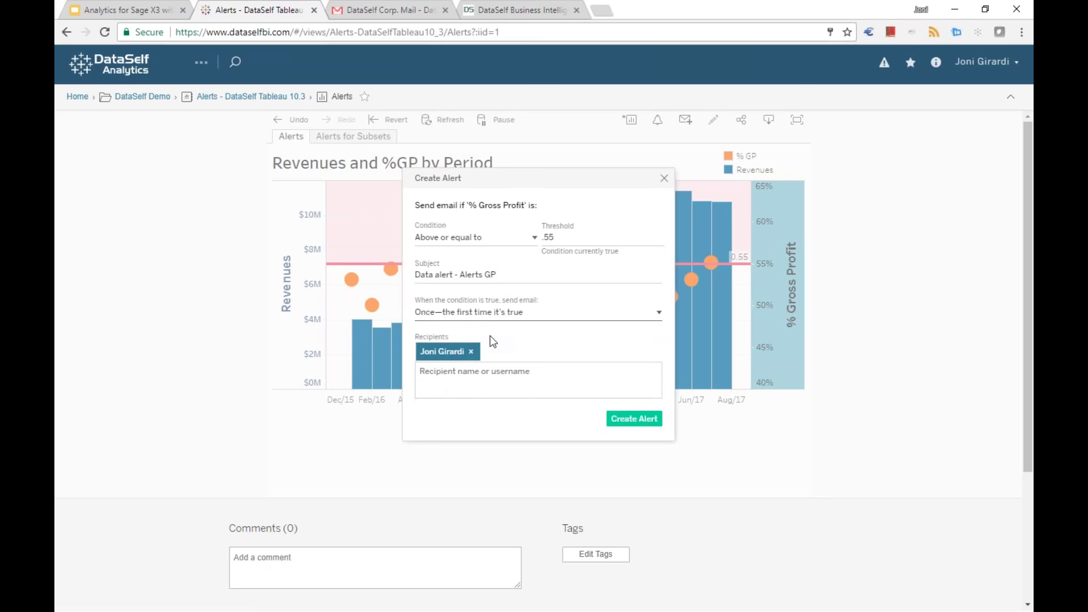
Step: Add a second user's name to the gross profit alert's recipients and create the alert
{"action": "left_click", "coordinate": [498, 375]}
{"action": "type", "text": "joe"}
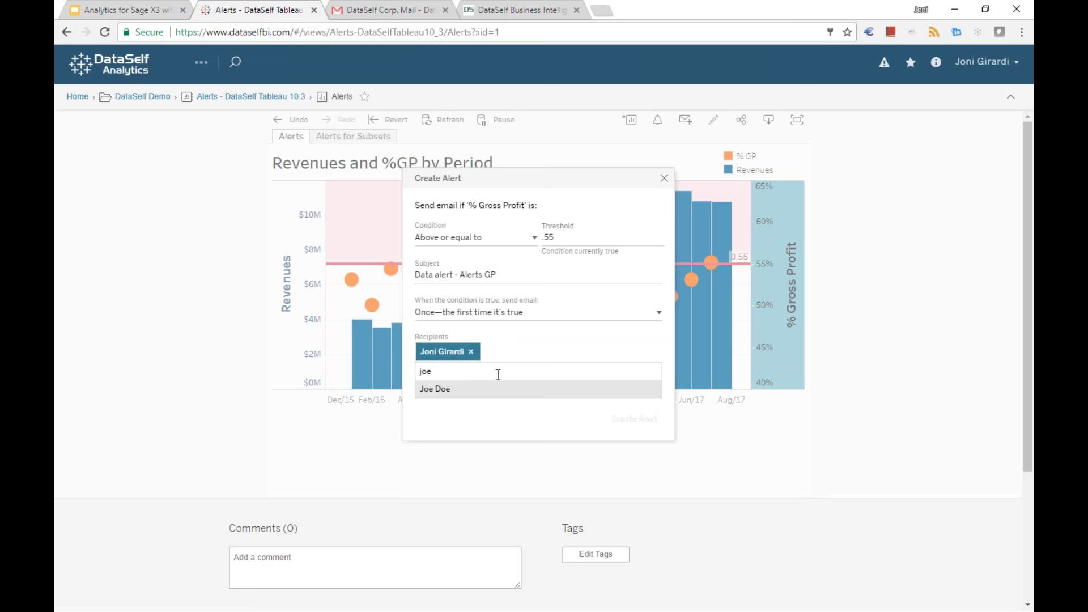
{"action": "key", "text": "Return"}
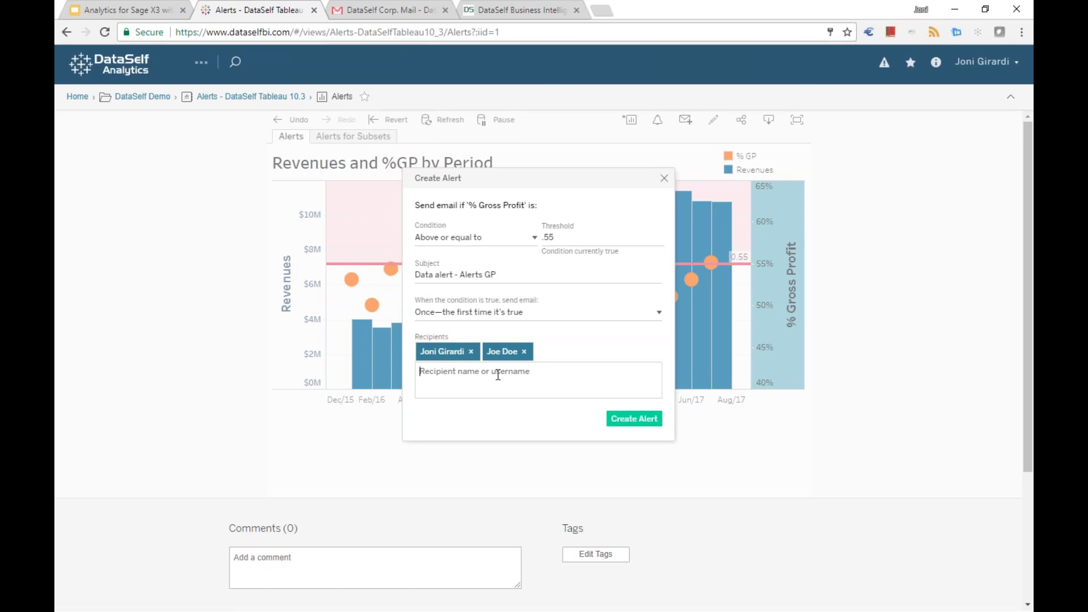
{"action": "left_click", "coordinate": [641, 420]}
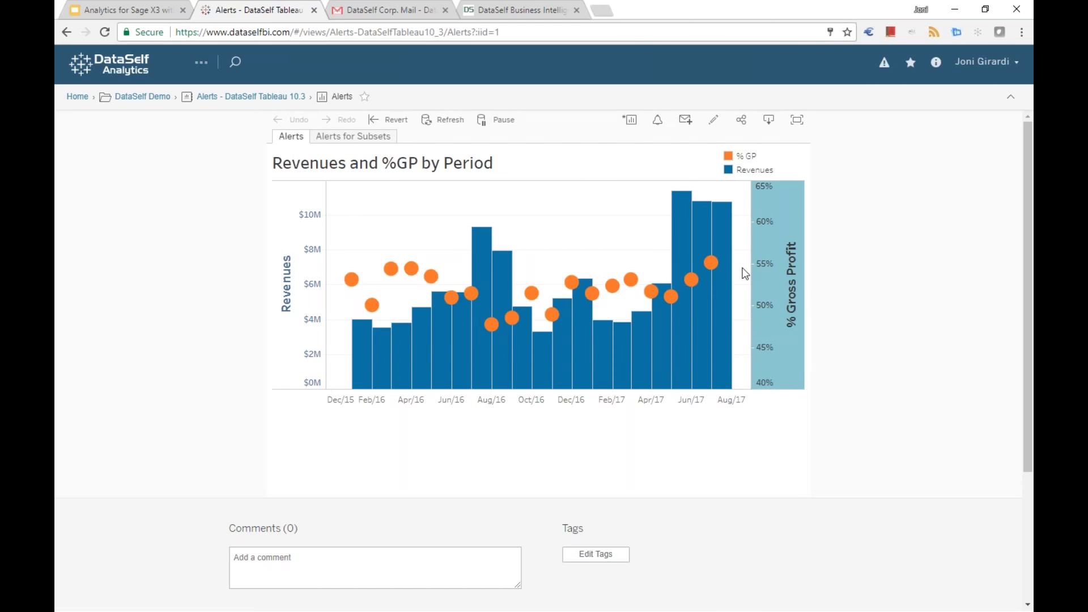
Step: Open the "Data alert - Alerts" email in Gmail, edit the alert from it, set its threshold to 0.6 and save it
{"action": "left_click", "coordinate": [406, 17]}
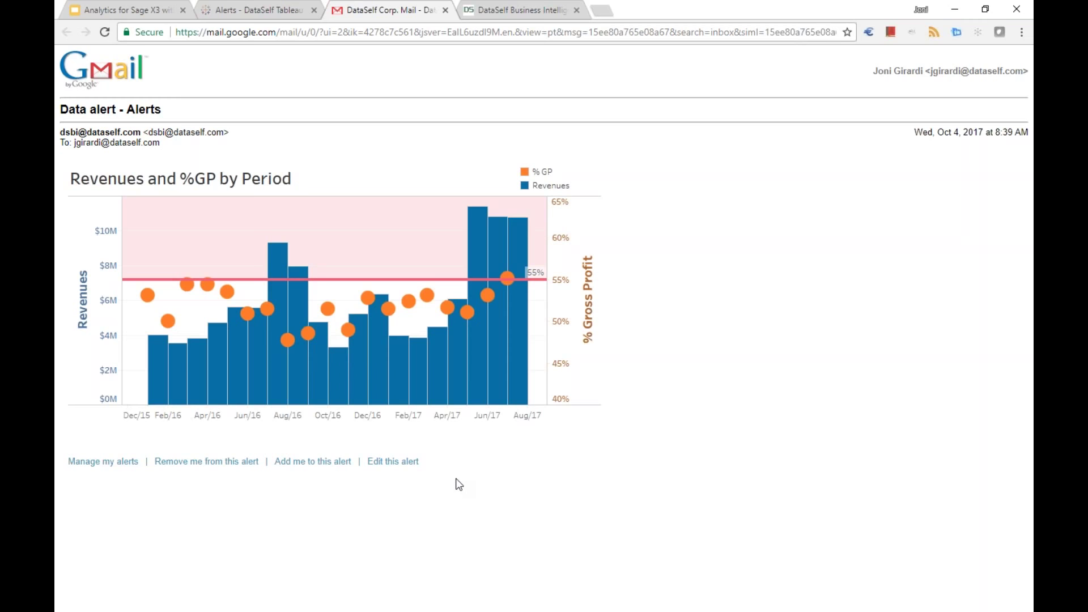
{"action": "left_click", "coordinate": [394, 465]}
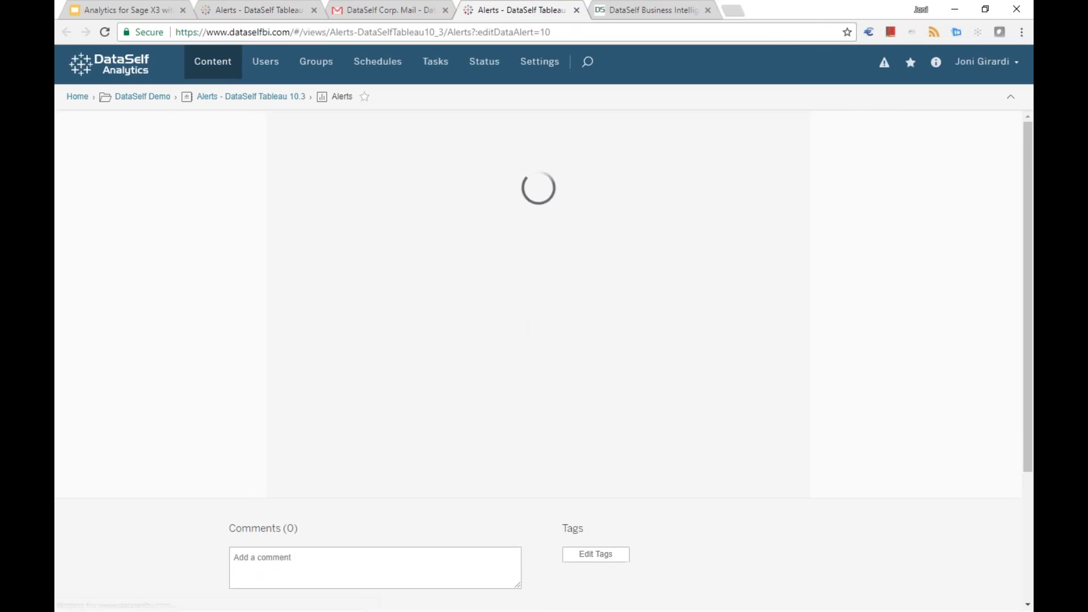
{"action": "left_click_drag", "start_coordinate": [564, 247], "coordinate": [543, 254]}
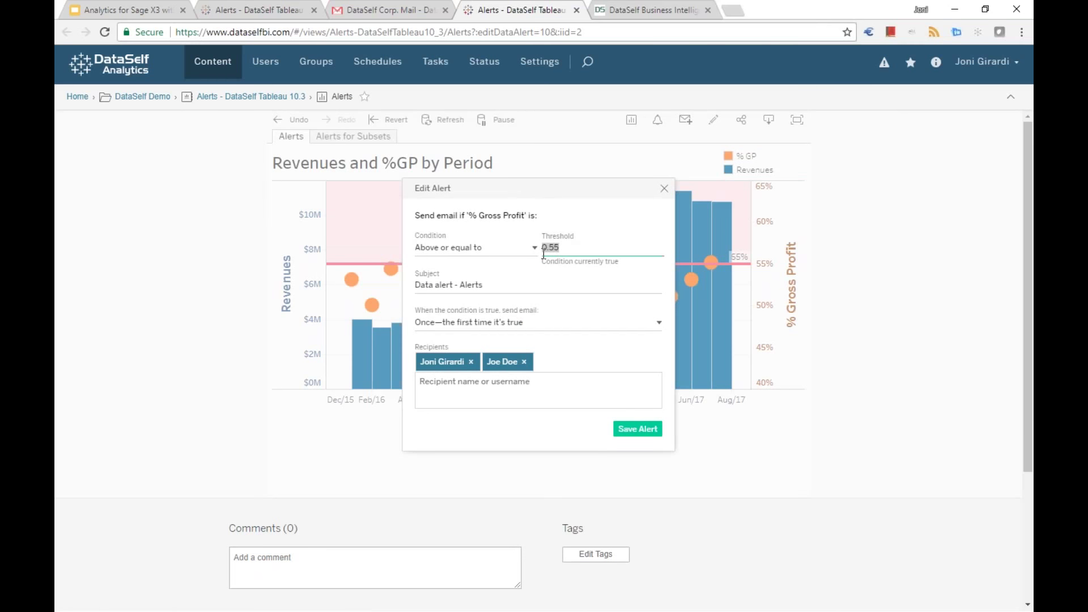
{"action": "type", "text": "0.6"}
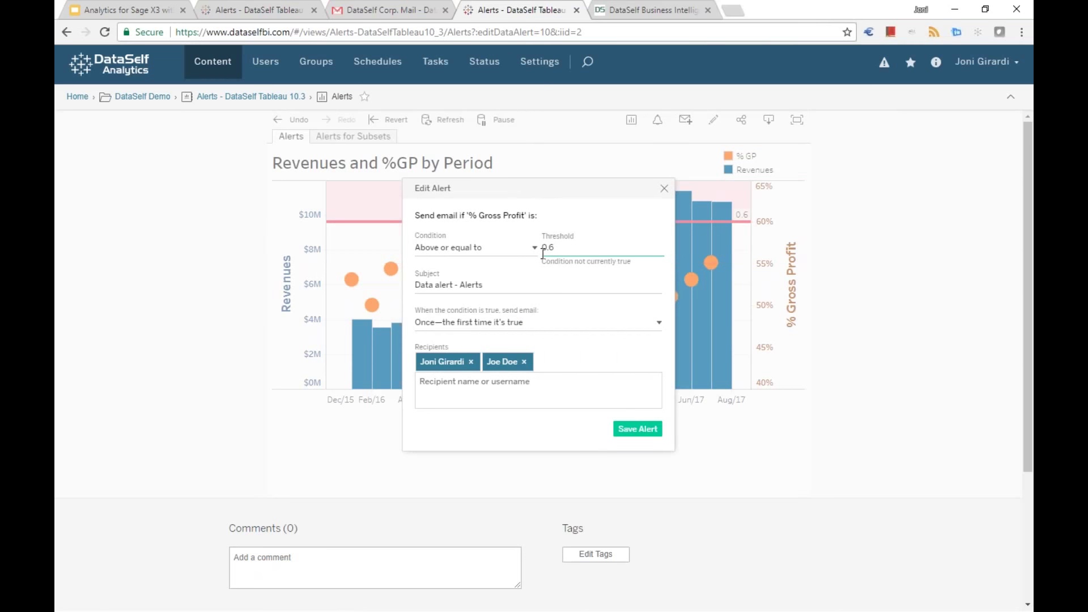
{"action": "left_click", "coordinate": [628, 432]}
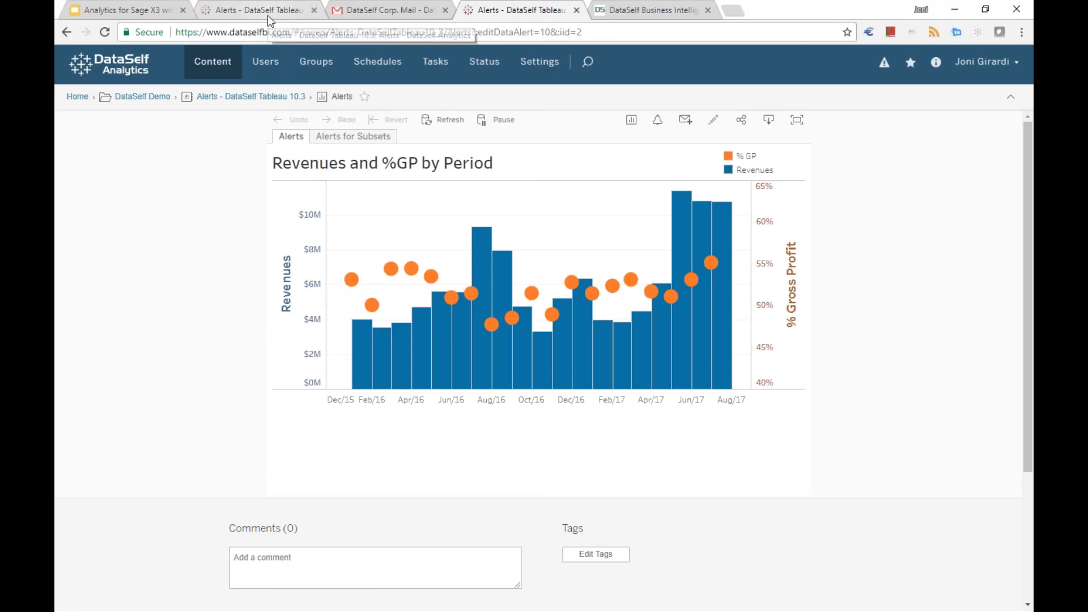
Step: Switch to the Google Slides deck and present it full screen, advancing to slide 16, "When DataSelf Analytics is a great fit?"
{"action": "left_click", "coordinate": [122, 10]}
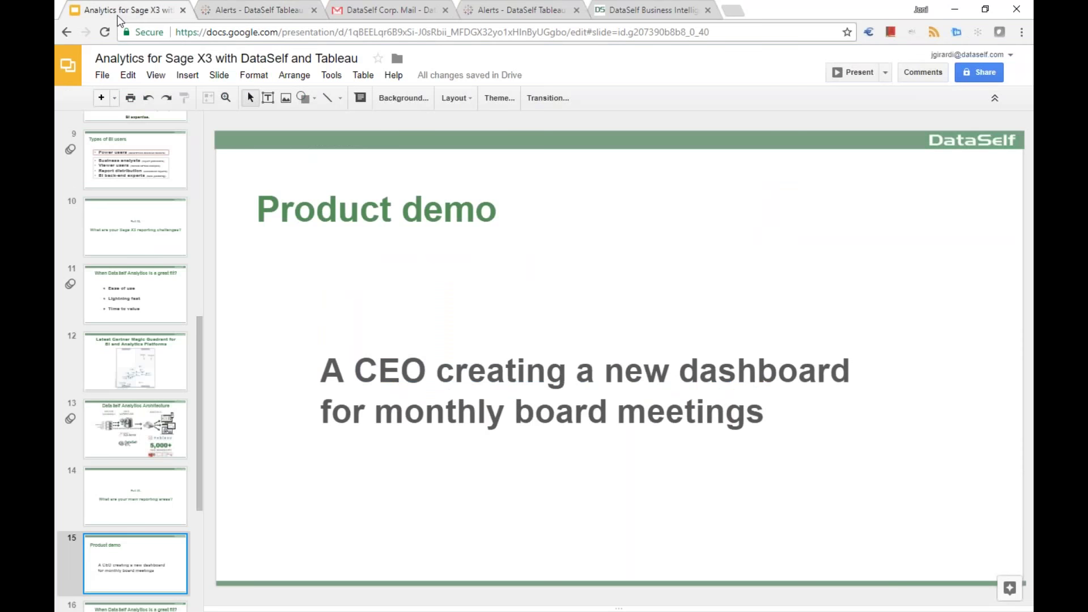
{"action": "left_click", "coordinate": [878, 73]}
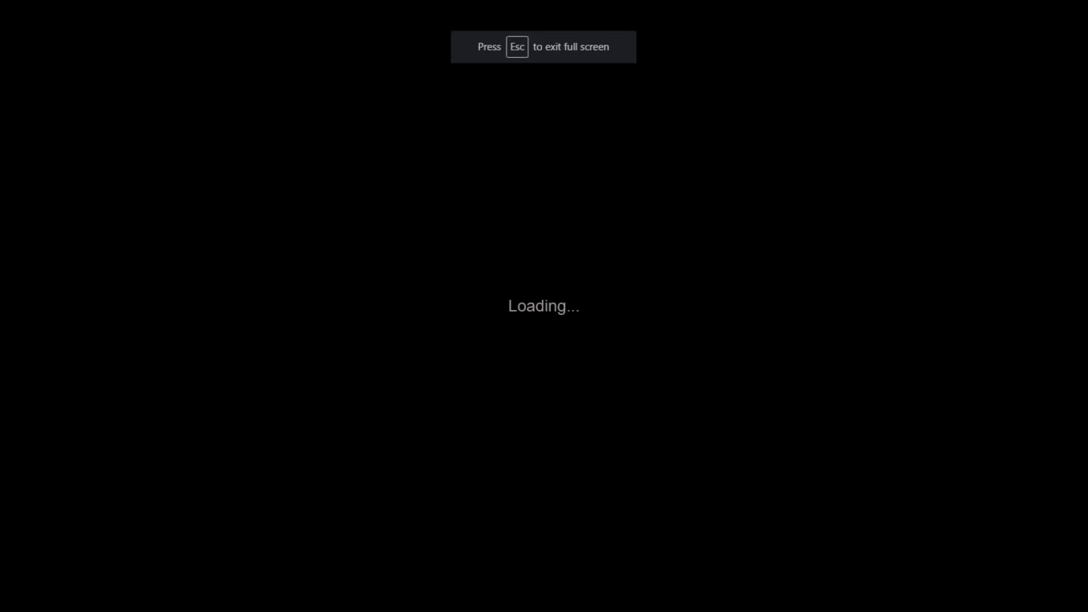
{"action": "key", "text": "Right"}
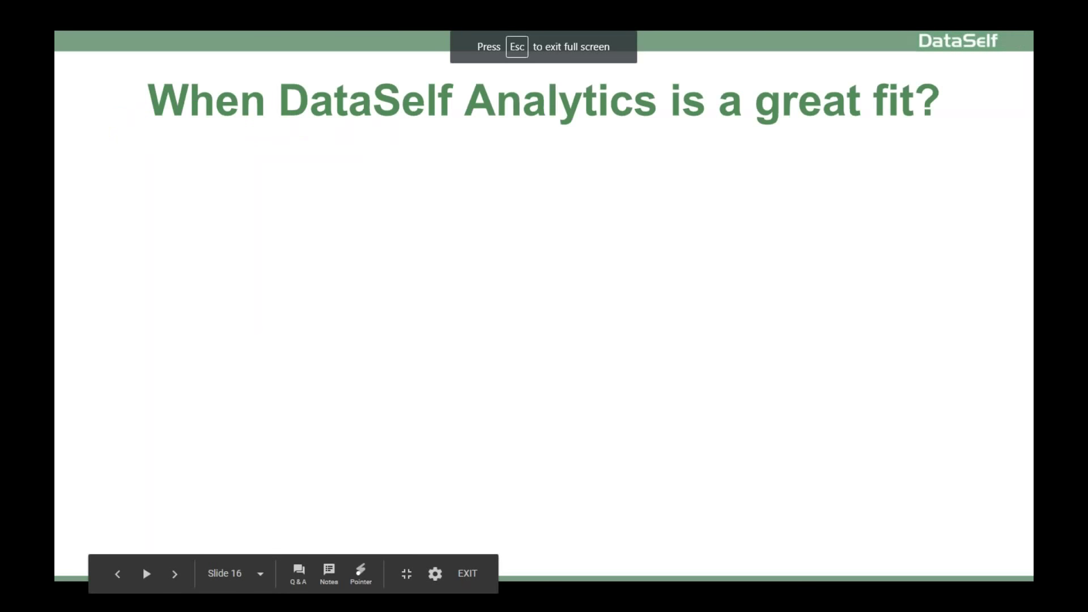
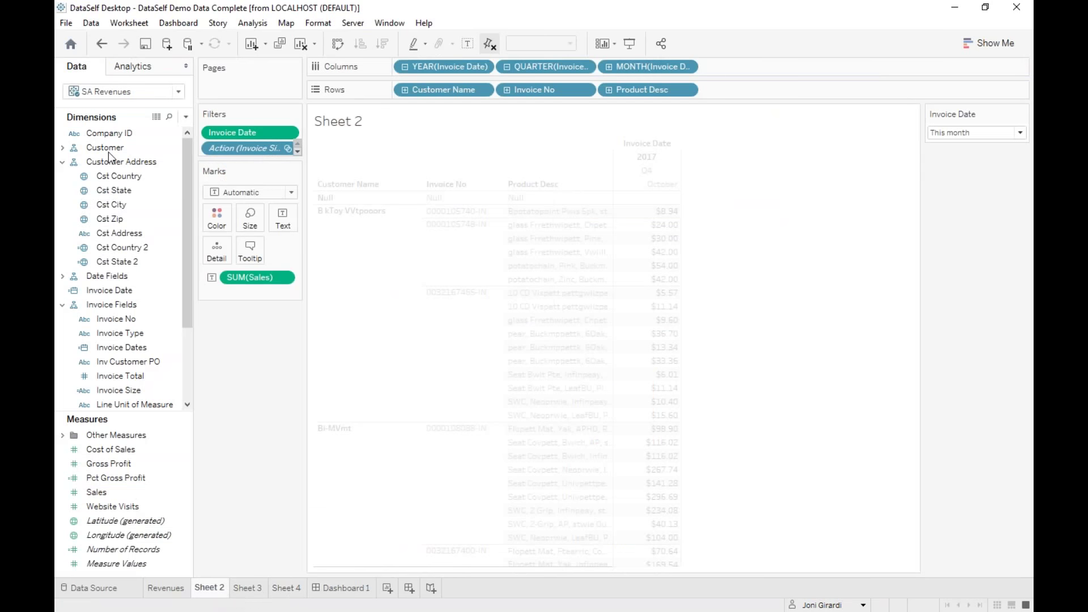
Step: Collapse the Customer Address and Invoice Fields groups in the dimensions list of Tableau Desktop
{"action": "left_click", "coordinate": [62, 162]}
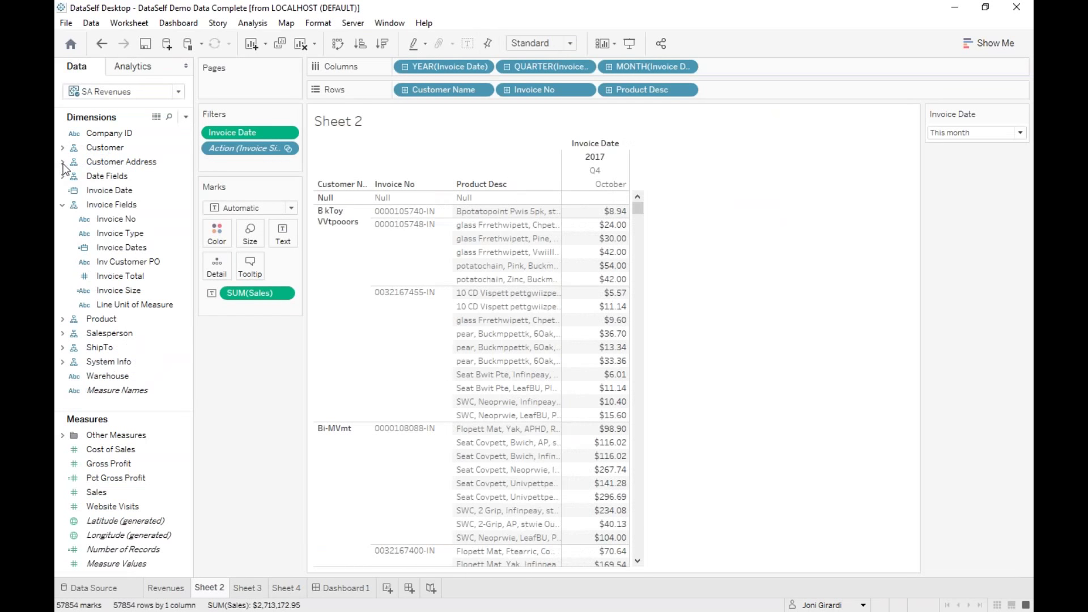
{"action": "left_click", "coordinate": [63, 205]}
{"action": "mouse_move", "coordinate": [189, 203]}
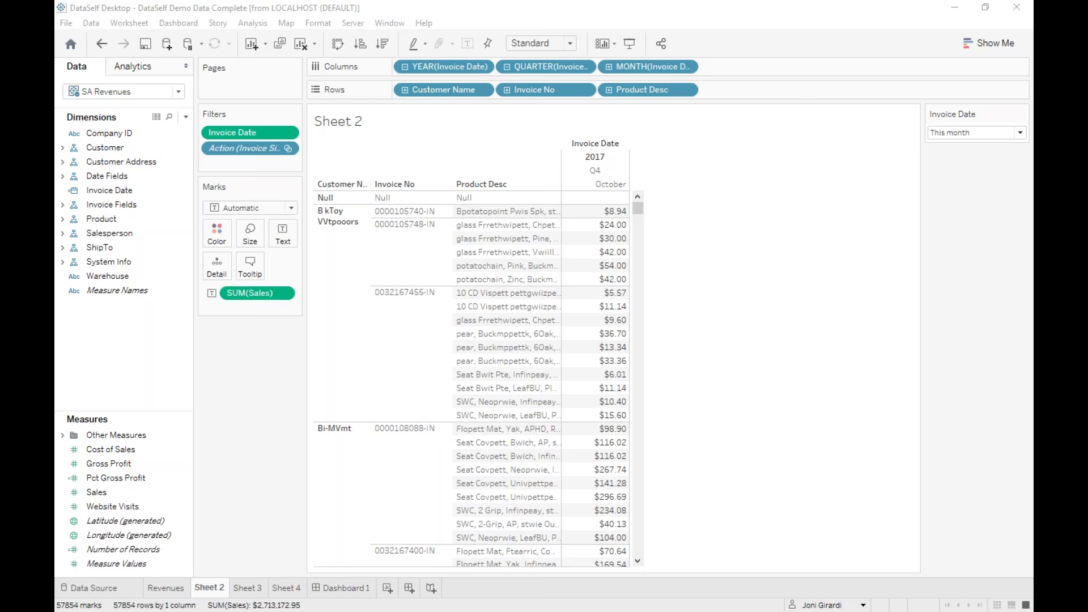
Step: Switch to the DataSelf website in the browser and open its "5,000+ reports, KPIs, dashboards" page
{"action": "key", "text": "alt+Tab"}
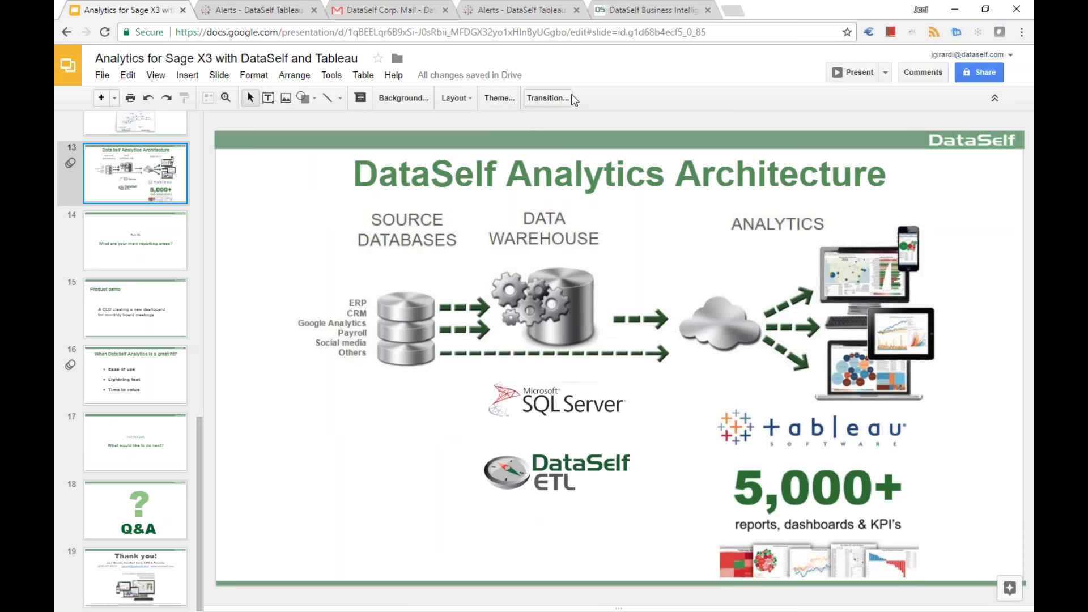
{"action": "left_click", "coordinate": [652, 12]}
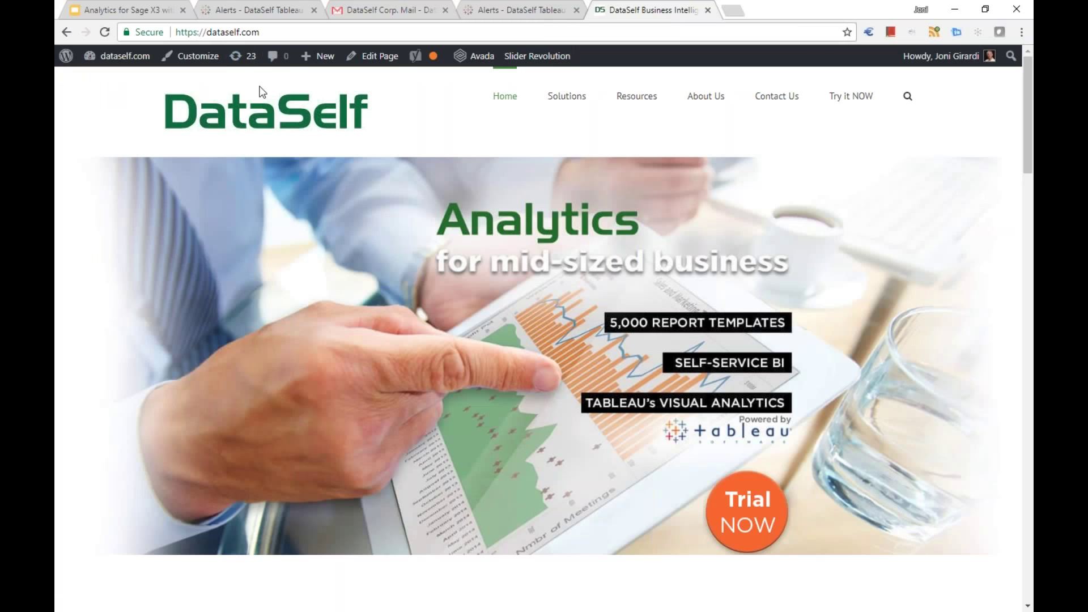
{"action": "scroll", "coordinate": [262, 92], "scroll_direction": "down", "scroll_amount": 10}
{"action": "scroll", "coordinate": [262, 92], "scroll_direction": "up", "scroll_amount": 4}
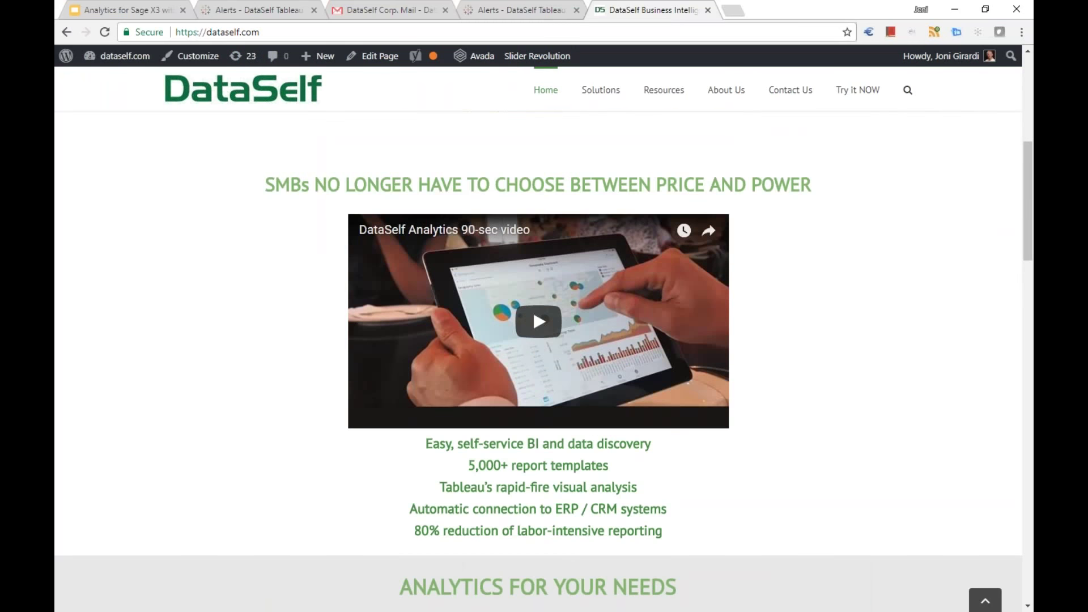
{"action": "scroll", "coordinate": [529, 194], "scroll_direction": "down", "scroll_amount": 4}
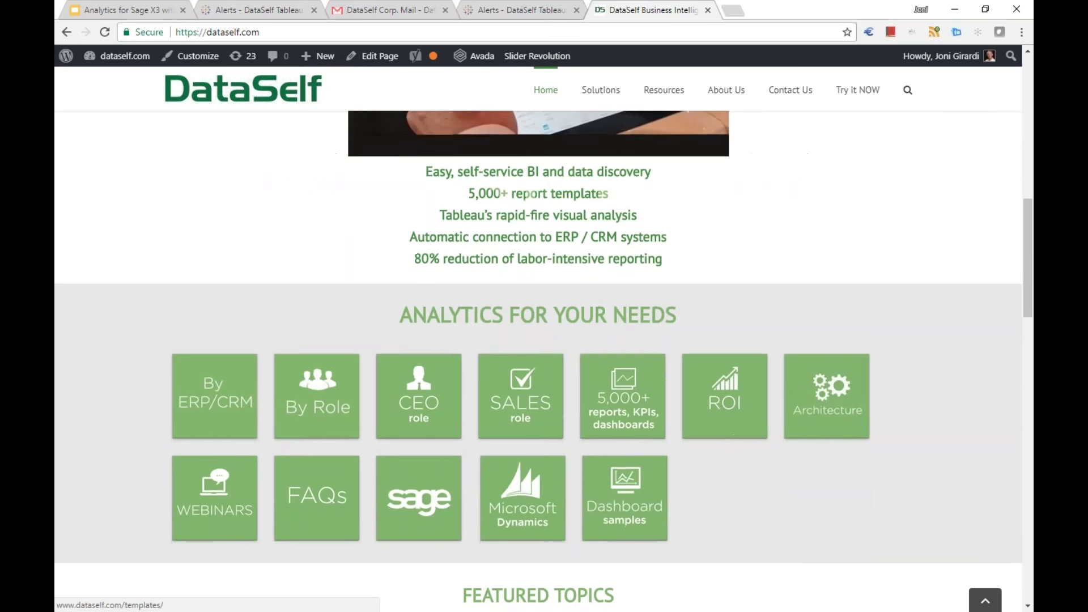
{"action": "scroll", "coordinate": [529, 195], "scroll_direction": "down", "scroll_amount": 1}
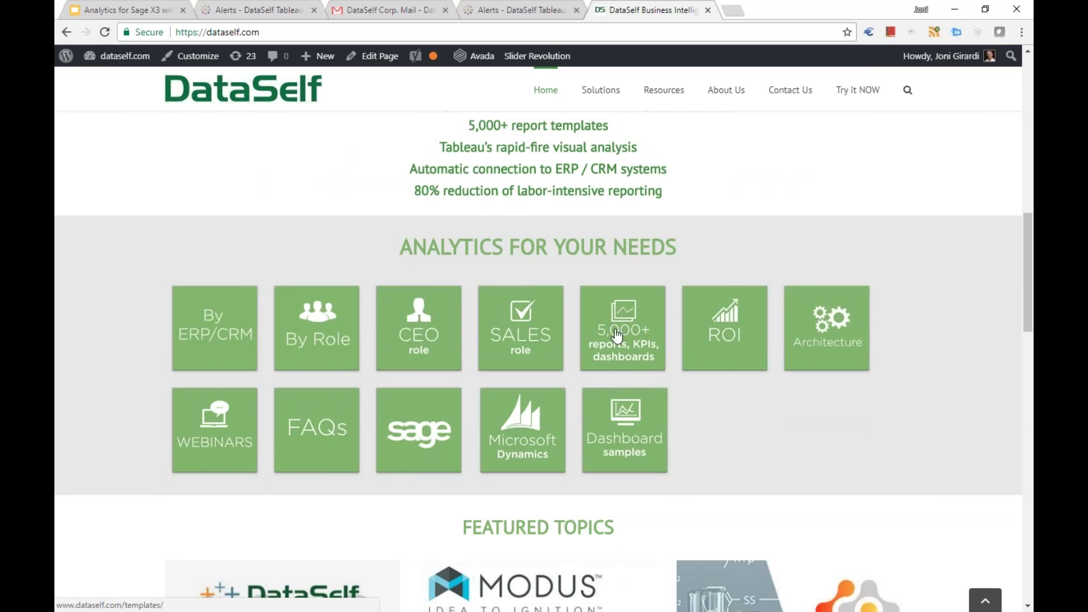
{"action": "left_click", "coordinate": [630, 342]}
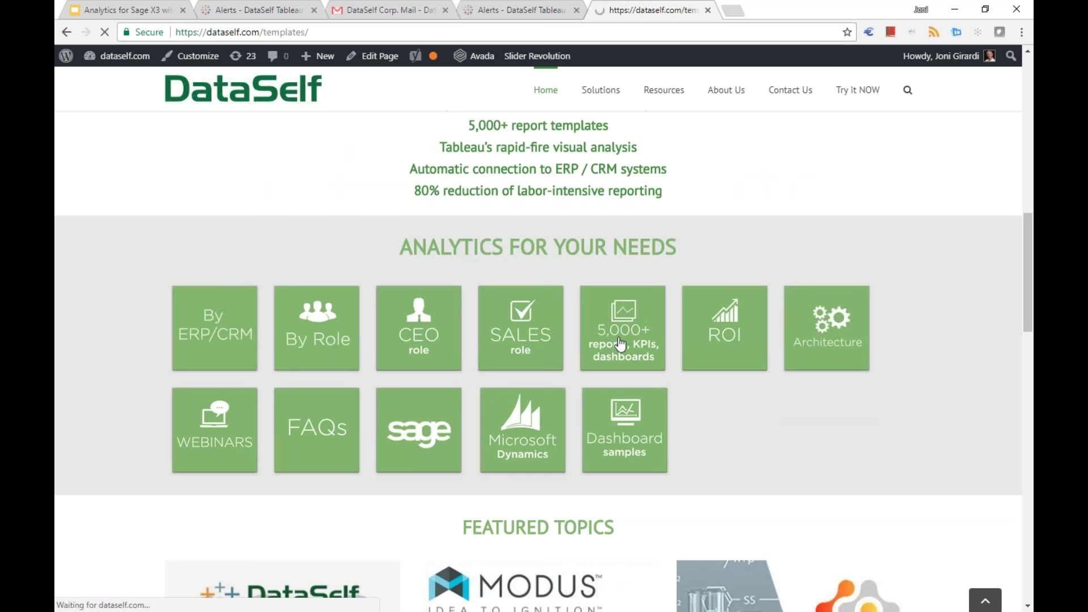
Step: Look through the CRM and ERP reporting packages on the templates page and download their full list
{"action": "scroll", "coordinate": [236, 304], "scroll_direction": "down", "scroll_amount": 2}
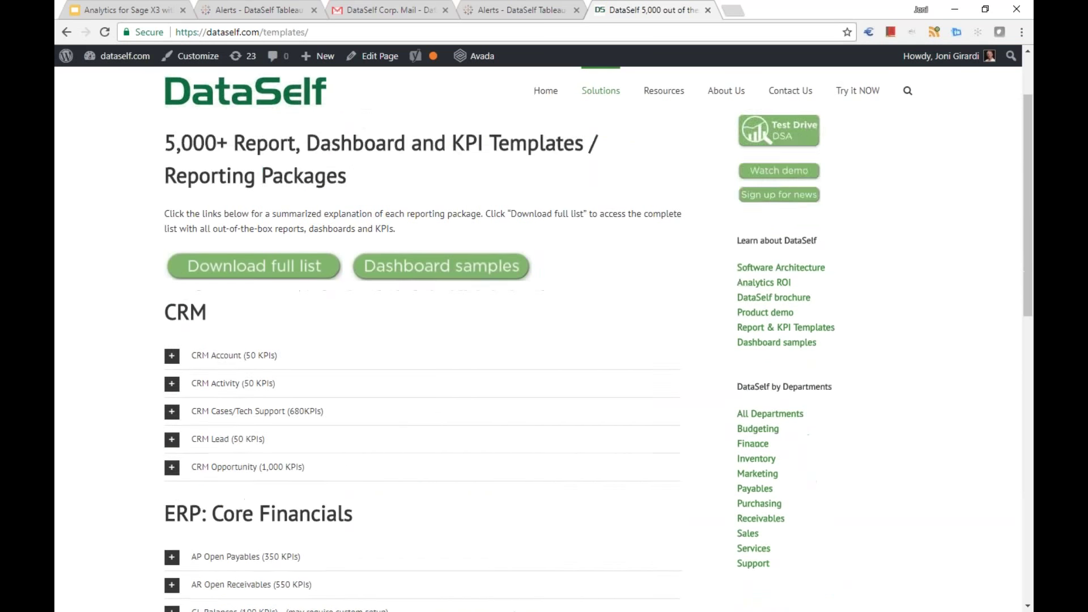
{"action": "scroll", "coordinate": [256, 355], "scroll_direction": "down", "scroll_amount": 6}
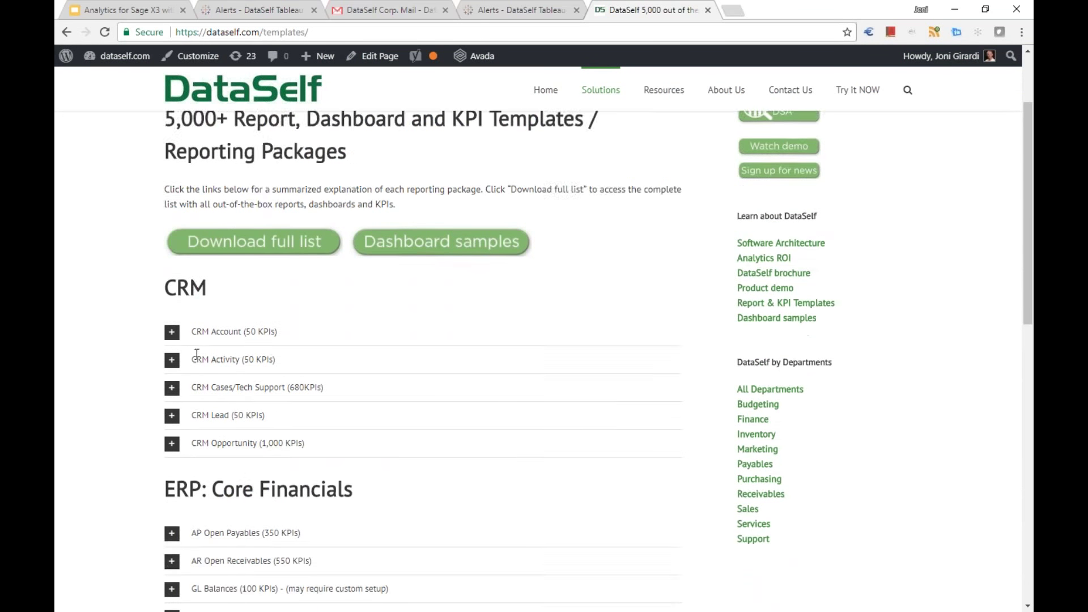
{"action": "scroll", "coordinate": [256, 355], "scroll_direction": "down", "scroll_amount": 1}
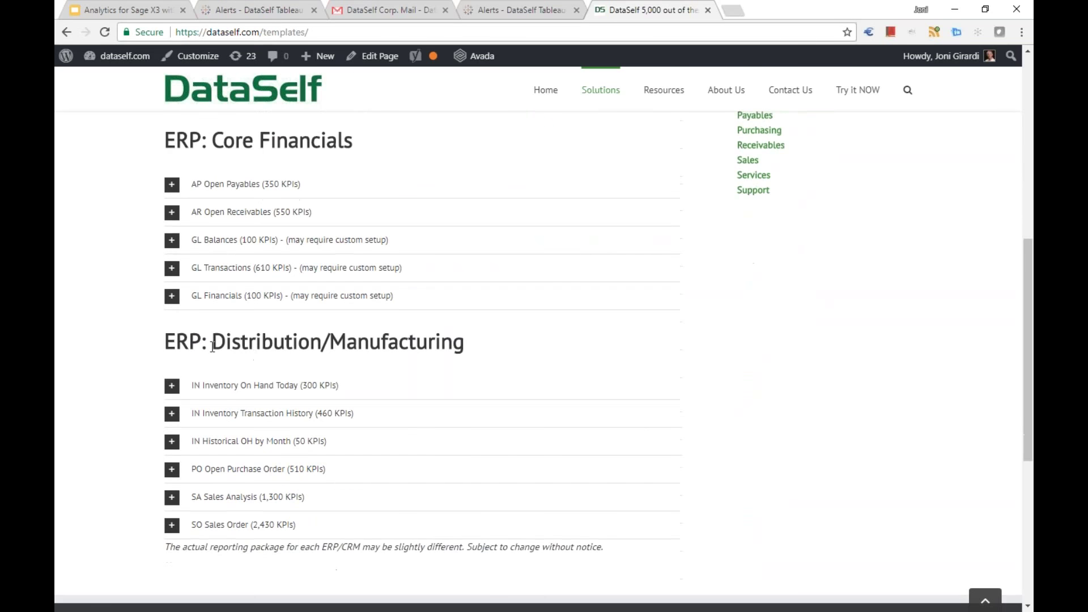
{"action": "scroll", "coordinate": [320, 343], "scroll_direction": "up", "scroll_amount": 6}
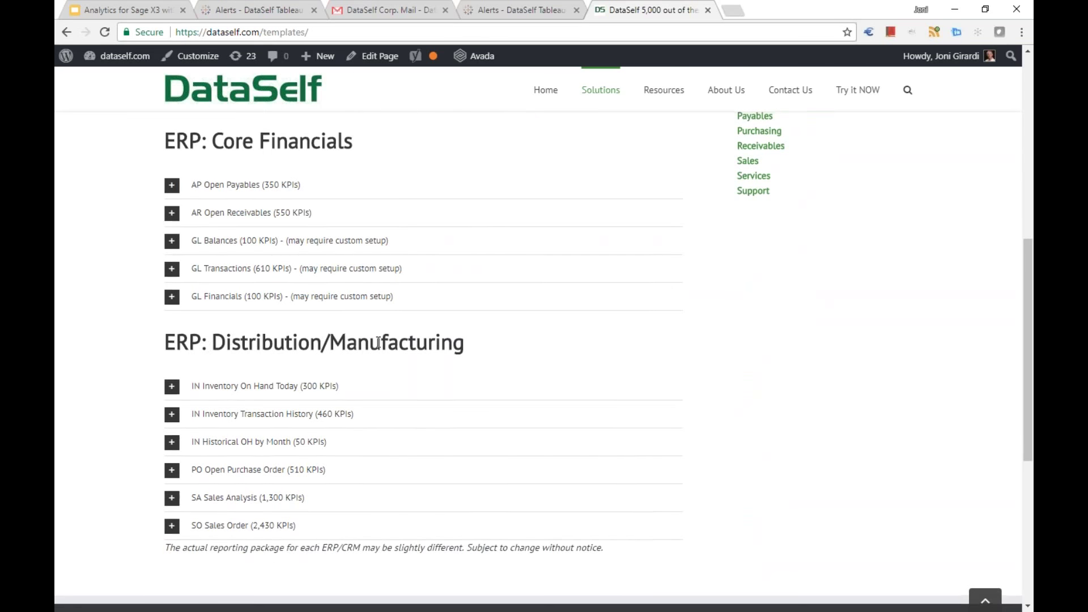
{"action": "scroll", "coordinate": [374, 351], "scroll_direction": "up", "scroll_amount": 3}
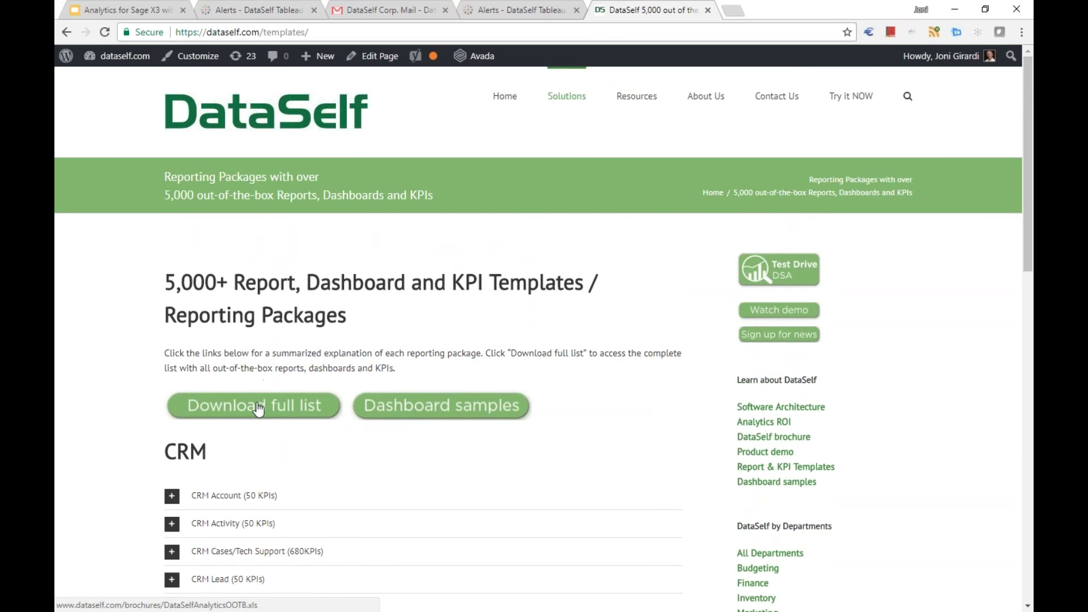
{"action": "left_click", "coordinate": [258, 405]}
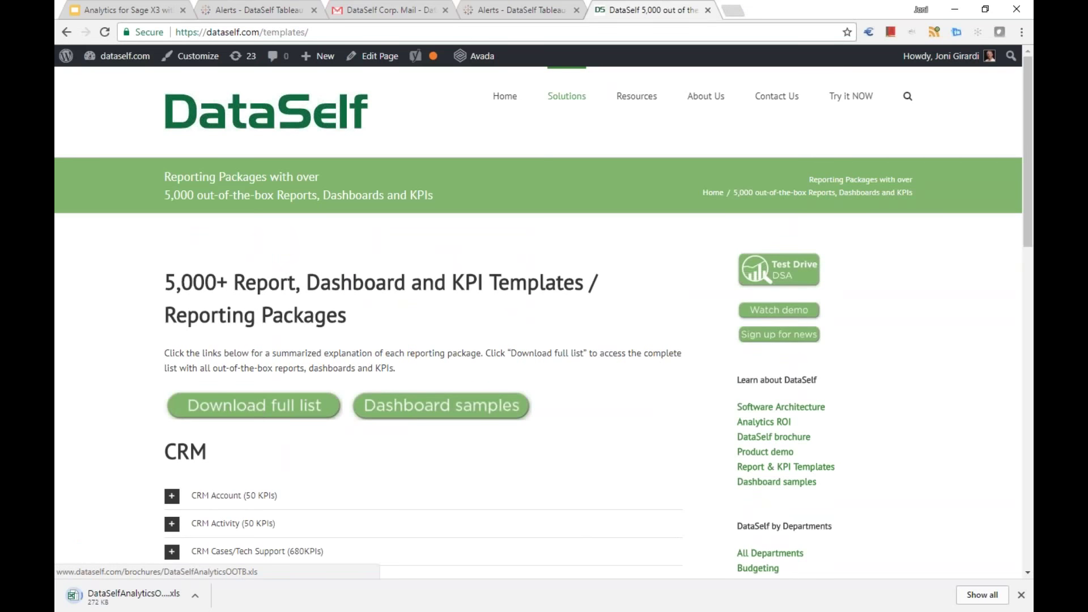
Step: Open the downloaded DataSelfAnalyticsOOTB workbook in Excel and enable editing
{"action": "left_click", "coordinate": [98, 598]}
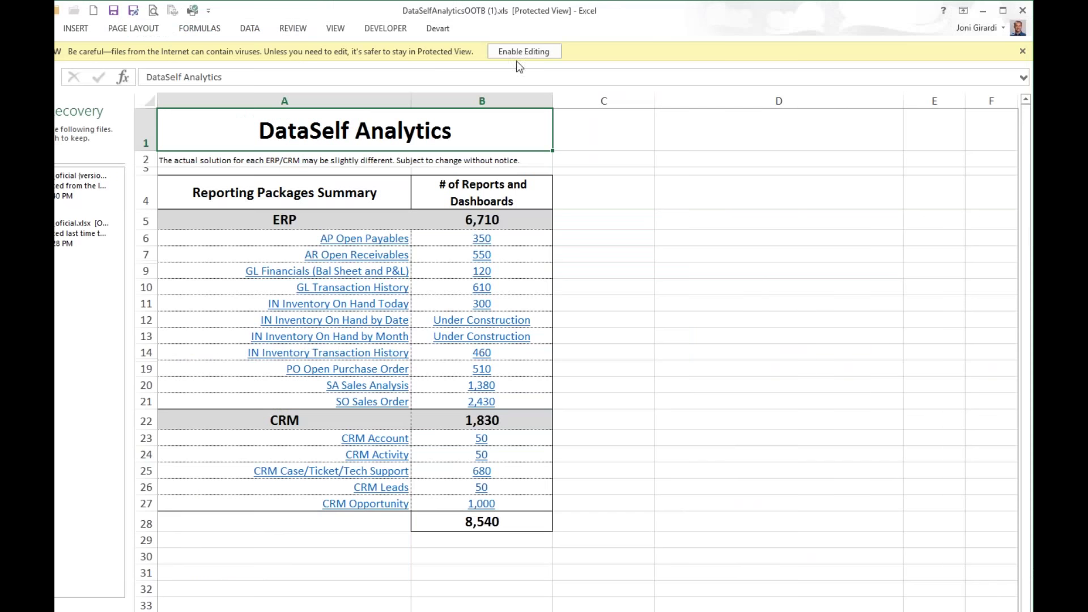
{"action": "left_click", "coordinate": [523, 51]}
{"action": "key", "text": "alt+Tab"}
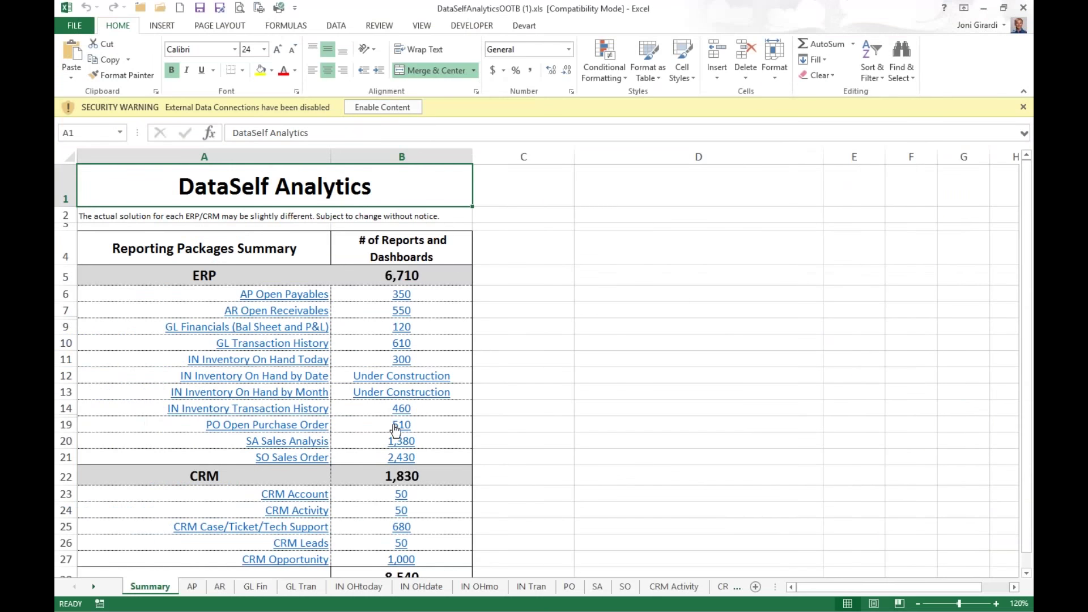
Step: Open the SA Sales Analysis templates from the summary and expand the All dashboards and "Gross Profit Ranking per Year" lists
{"action": "scroll", "coordinate": [399, 425], "scroll_direction": "down", "scroll_amount": 1}
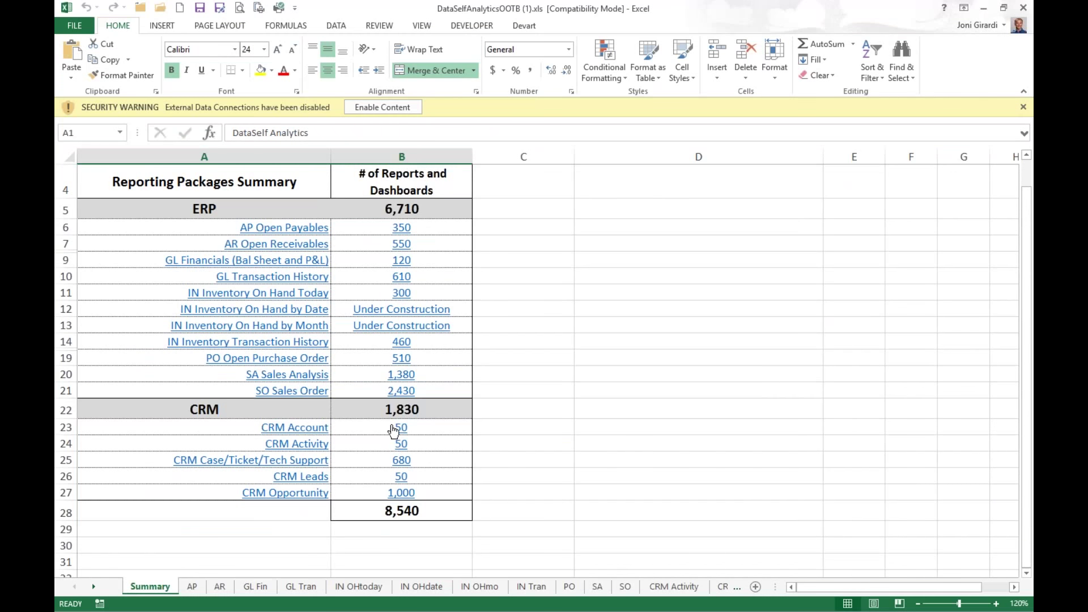
{"action": "left_click", "coordinate": [399, 376]}
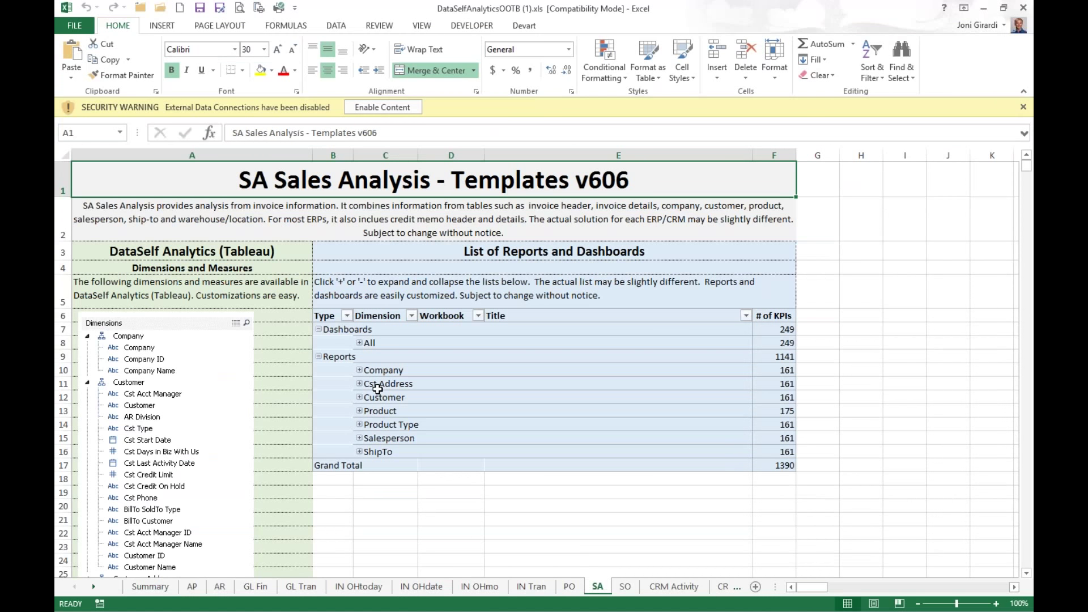
{"action": "left_click", "coordinate": [359, 343]}
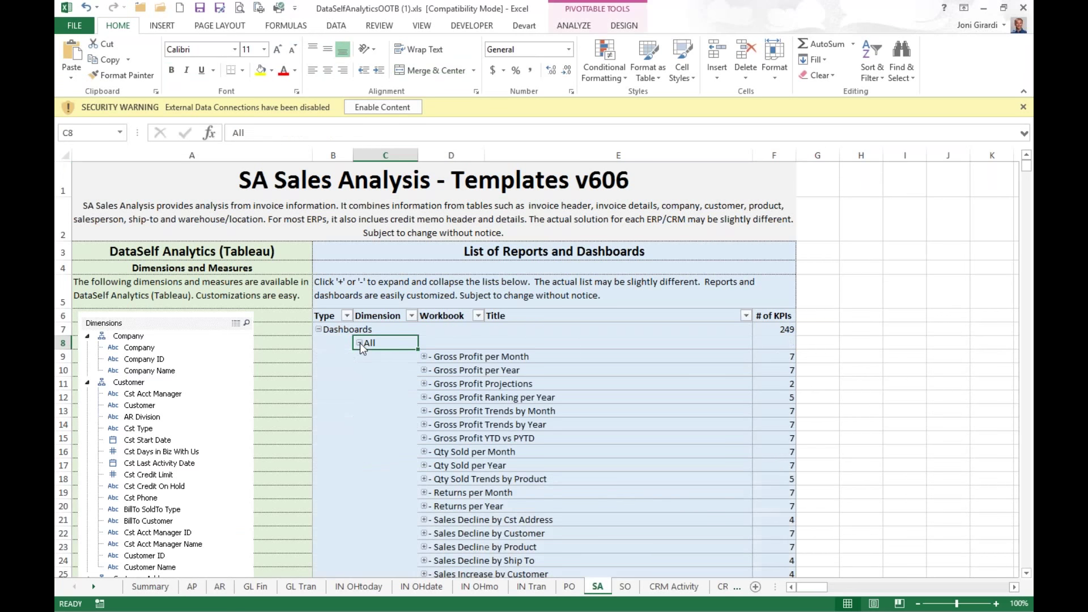
{"action": "left_click", "coordinate": [424, 397]}
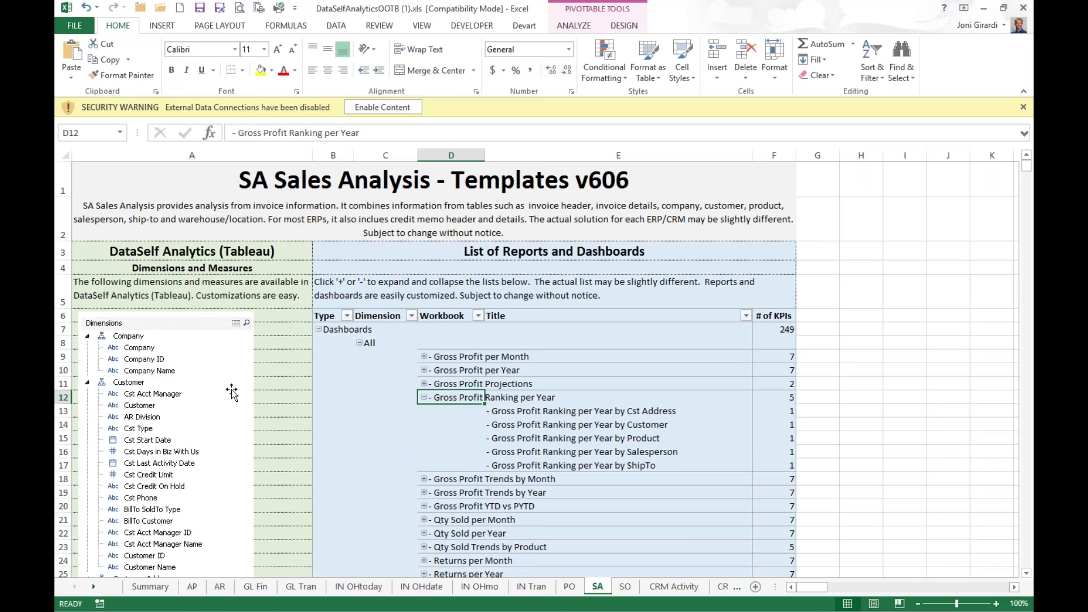
Step: Return to the browser, open the Dashboard Samples page and look through the sample sales dashboards
{"action": "left_click", "coordinate": [986, 8]}
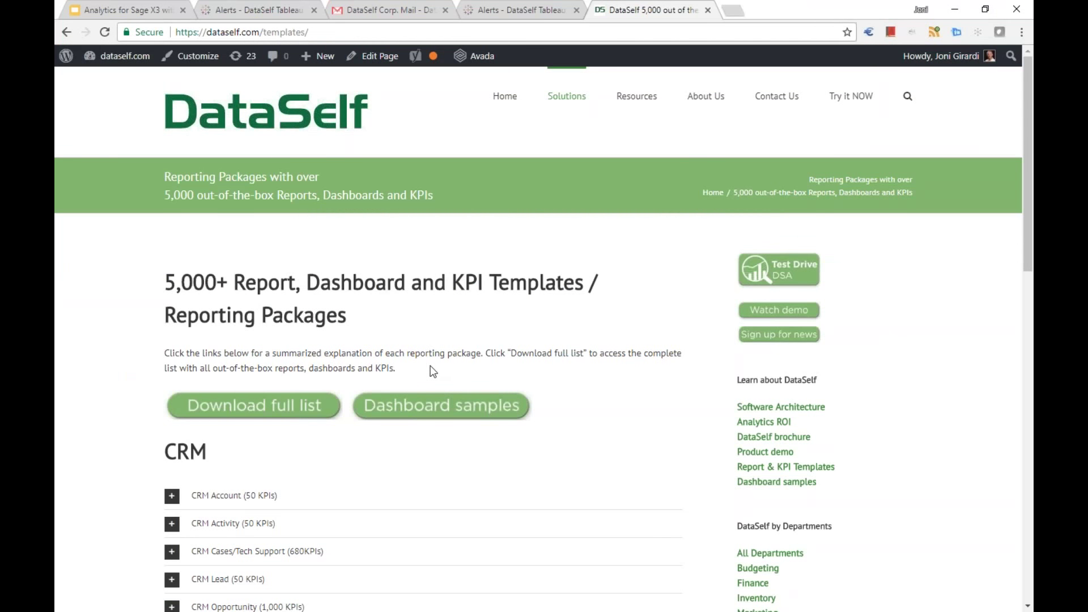
{"action": "left_click", "coordinate": [422, 409]}
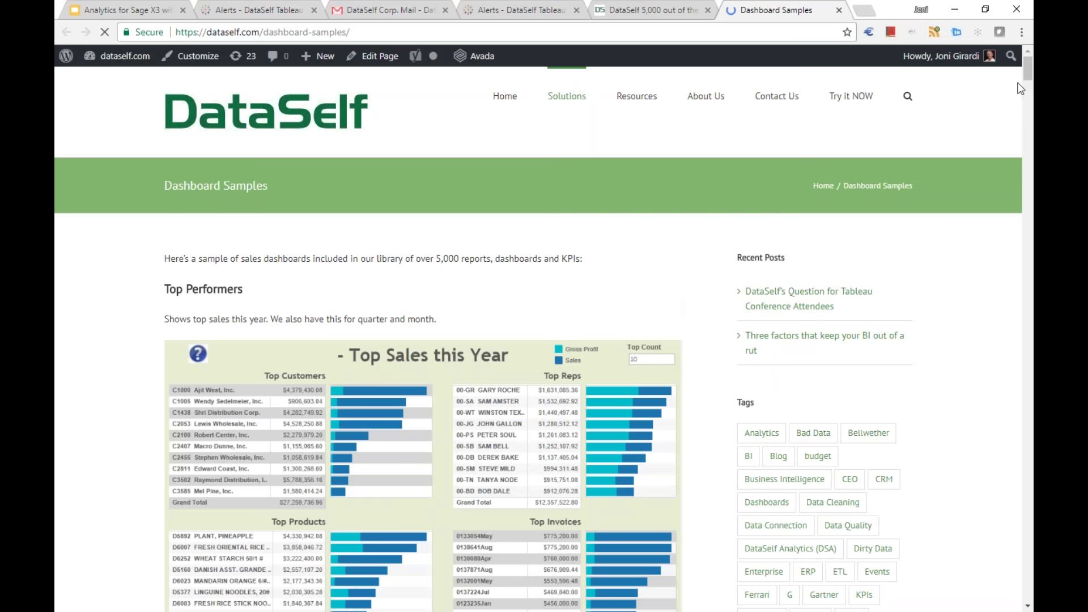
{"action": "left_click_drag", "start_coordinate": [1028, 82], "coordinate": [1032, 205]}
{"action": "left_click_drag", "start_coordinate": [1028, 246], "coordinate": [1028, 69]}
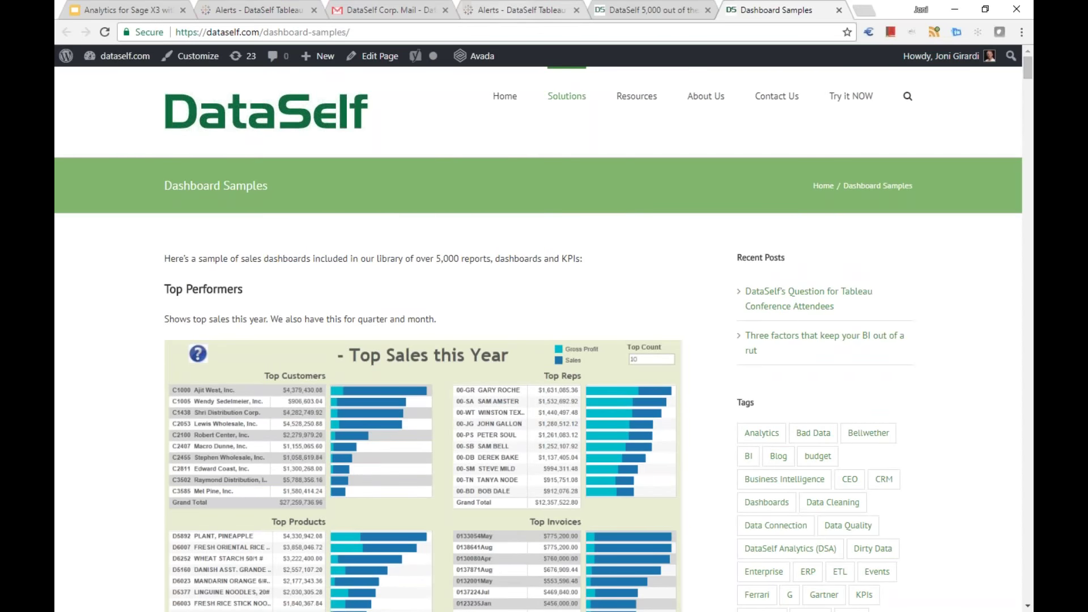
Step: Return to the reporting packages page, go to the DataSelf home page and look through its "Analytics for your needs" section
{"action": "left_click", "coordinate": [622, 12]}
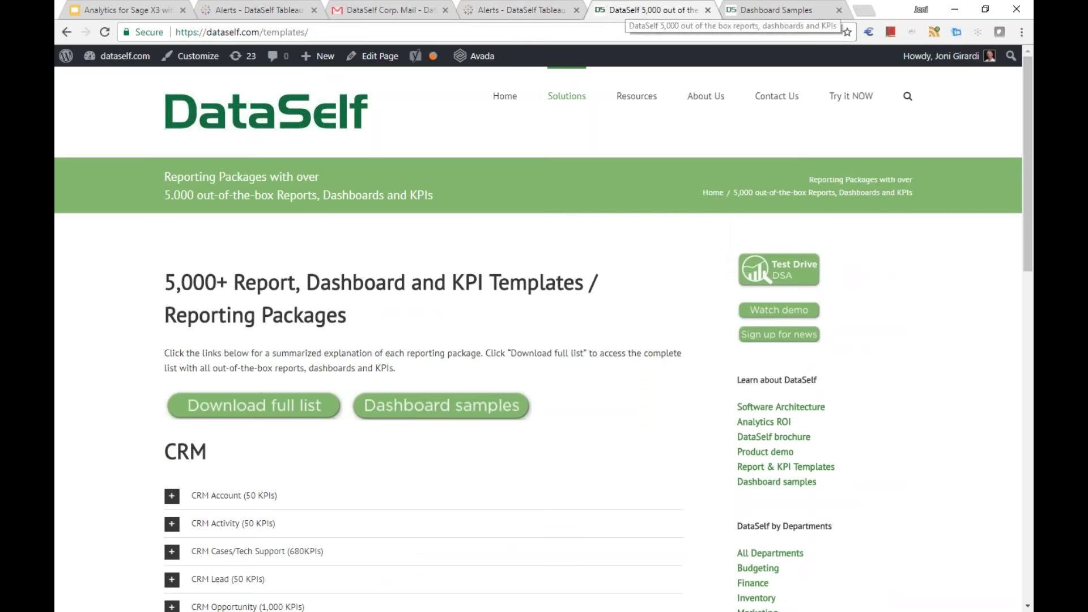
{"action": "left_click", "coordinate": [506, 102]}
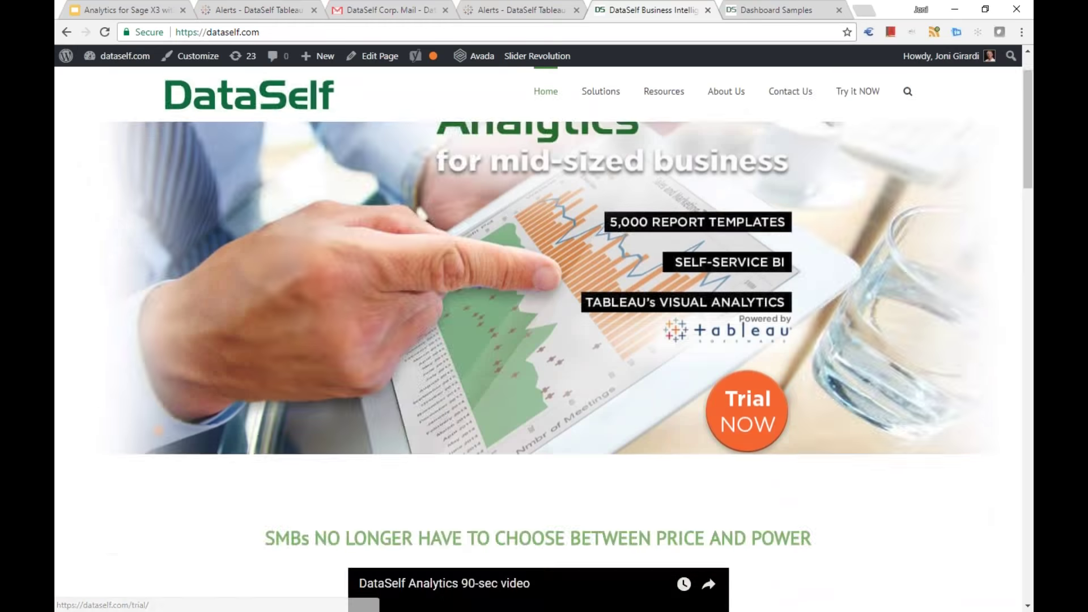
{"action": "scroll", "coordinate": [748, 486], "scroll_direction": "down", "scroll_amount": 6}
{"action": "scroll", "coordinate": [538, 340], "scroll_direction": "down", "scroll_amount": 5}
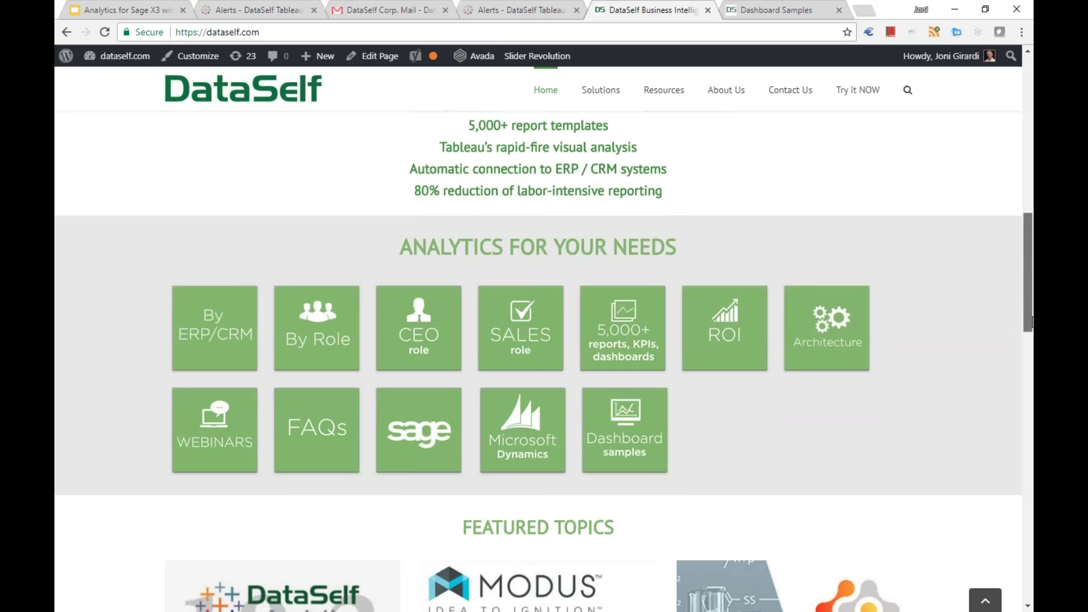
Step: Open the Demo videos page from the site's resources and look through the available videos
{"action": "left_click_drag", "start_coordinate": [1028, 291], "coordinate": [1031, 135]}
{"action": "mouse_move", "coordinate": [623, 111]}
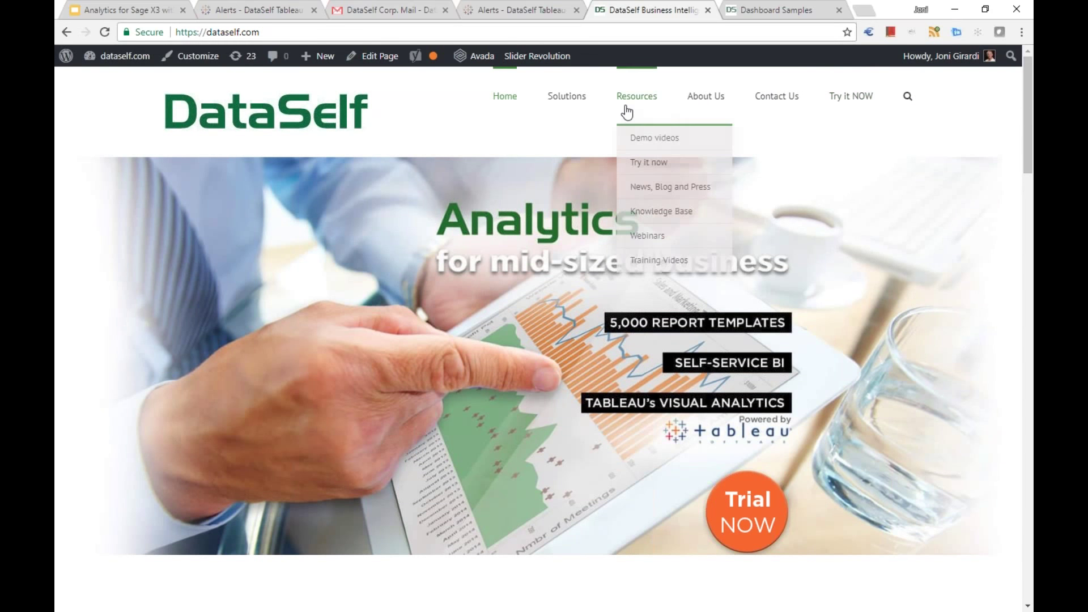
{"action": "left_click", "coordinate": [641, 142]}
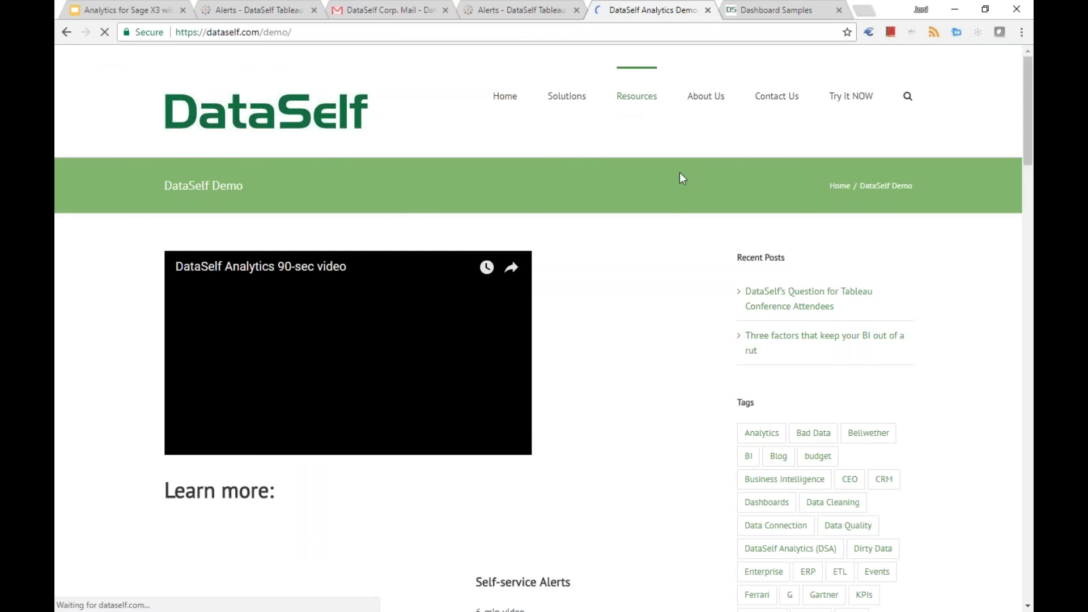
{"action": "left_click_drag", "start_coordinate": [1026, 92], "coordinate": [1021, 221]}
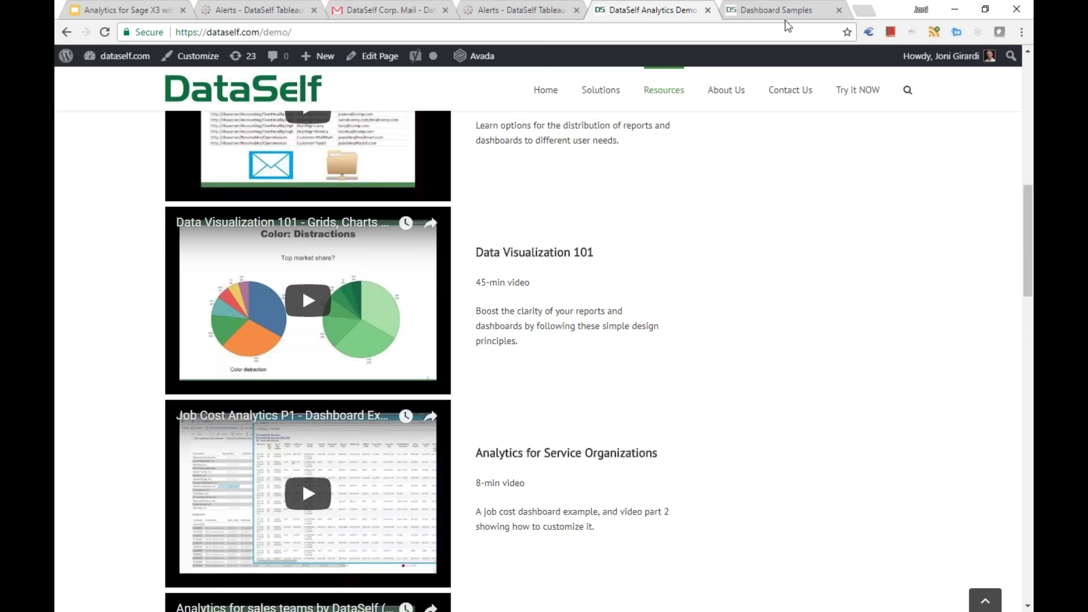
Step: Switch to the "Analytics for Sage X3 with DataSelf and Tableau" presentation and present it full screen from the "Thank you!" slide
{"action": "key", "text": "ctrl+1"}
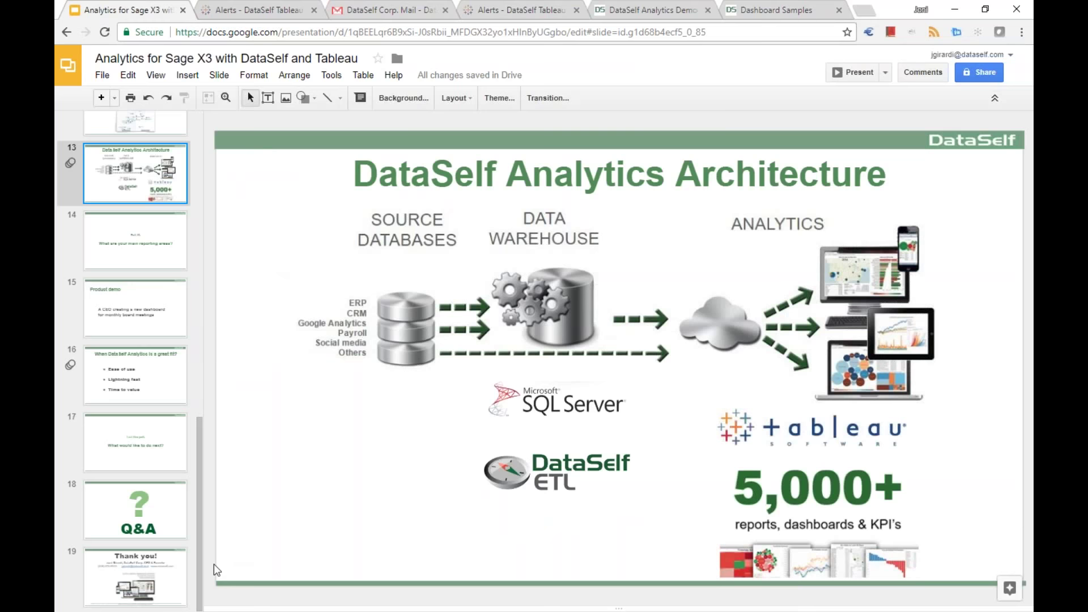
{"action": "left_click", "coordinate": [179, 597]}
{"action": "left_click", "coordinate": [853, 72]}
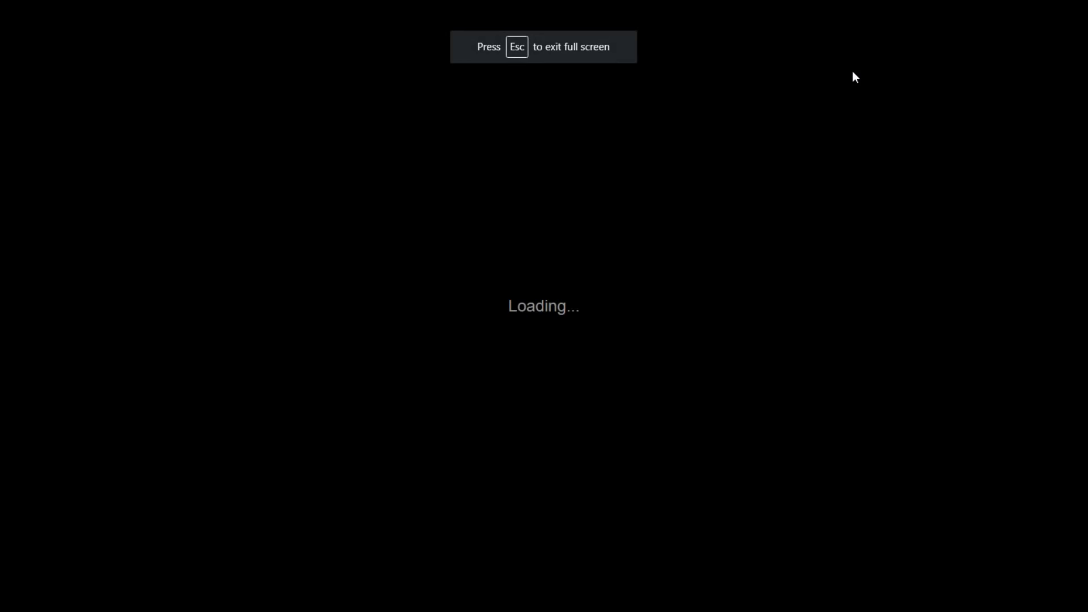